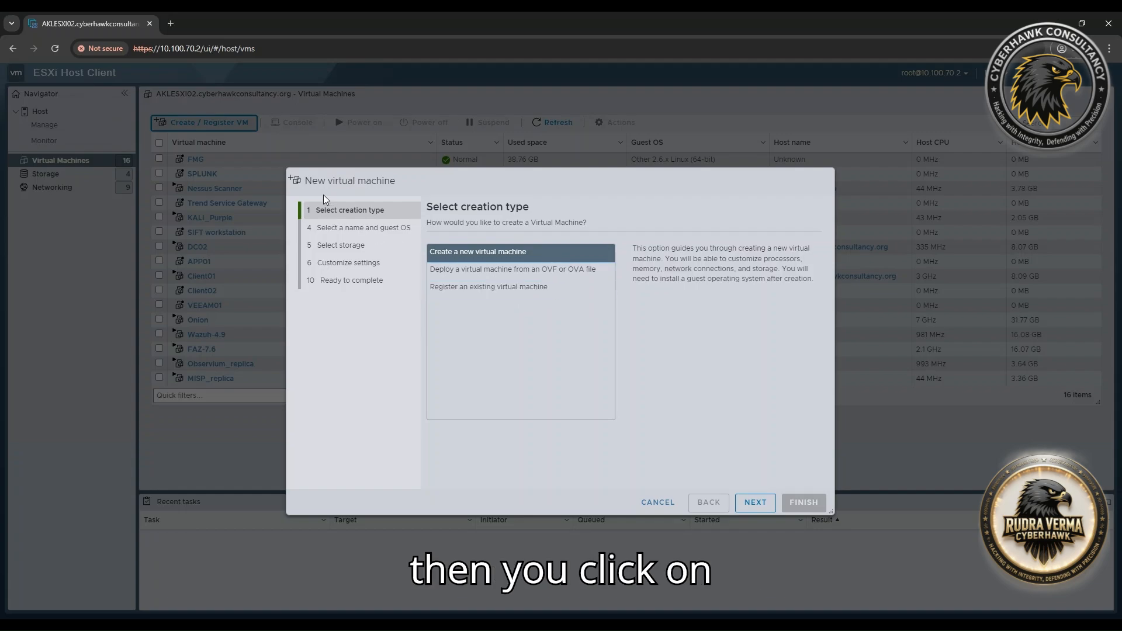
Restart the New virtual machine wizard and advance to the name and guest OS page.
click(755, 503)
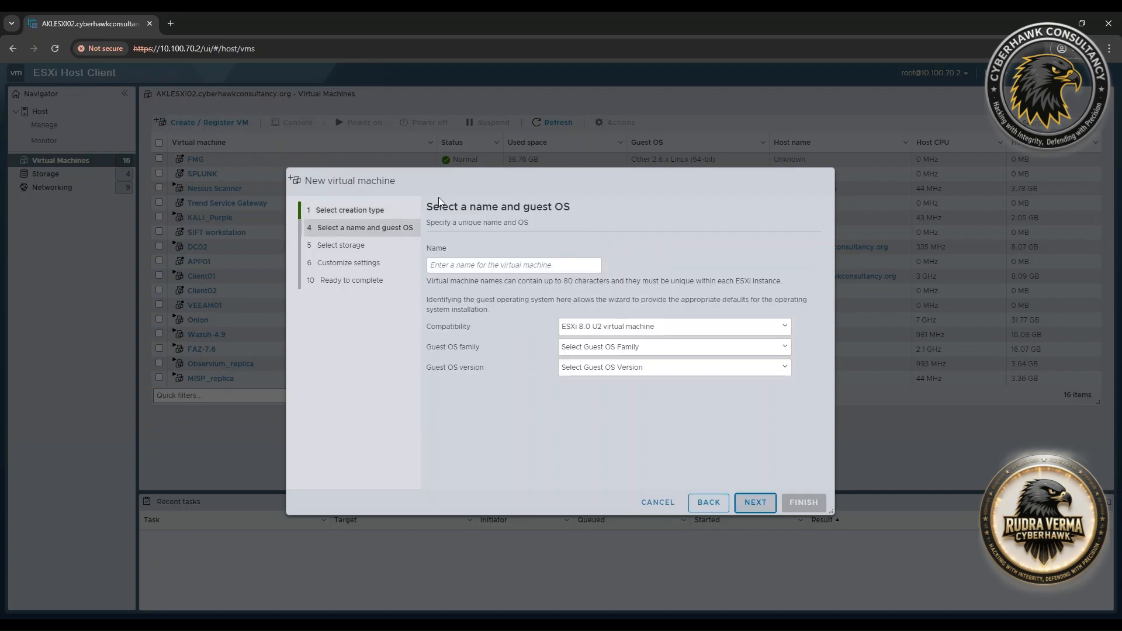
click(657, 502)
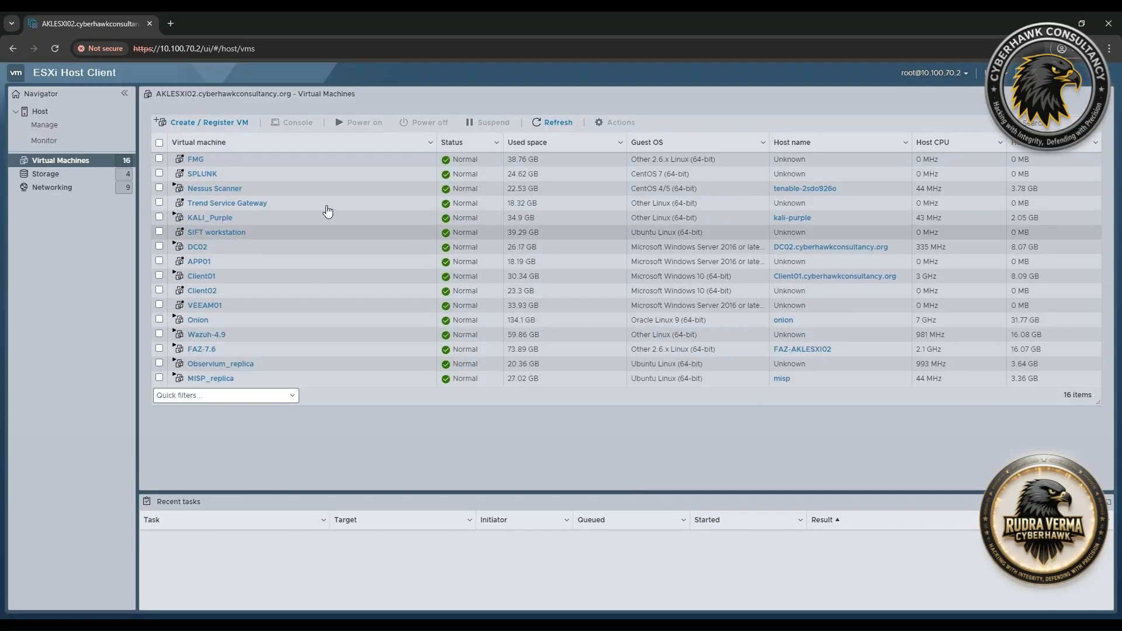
click(196, 122)
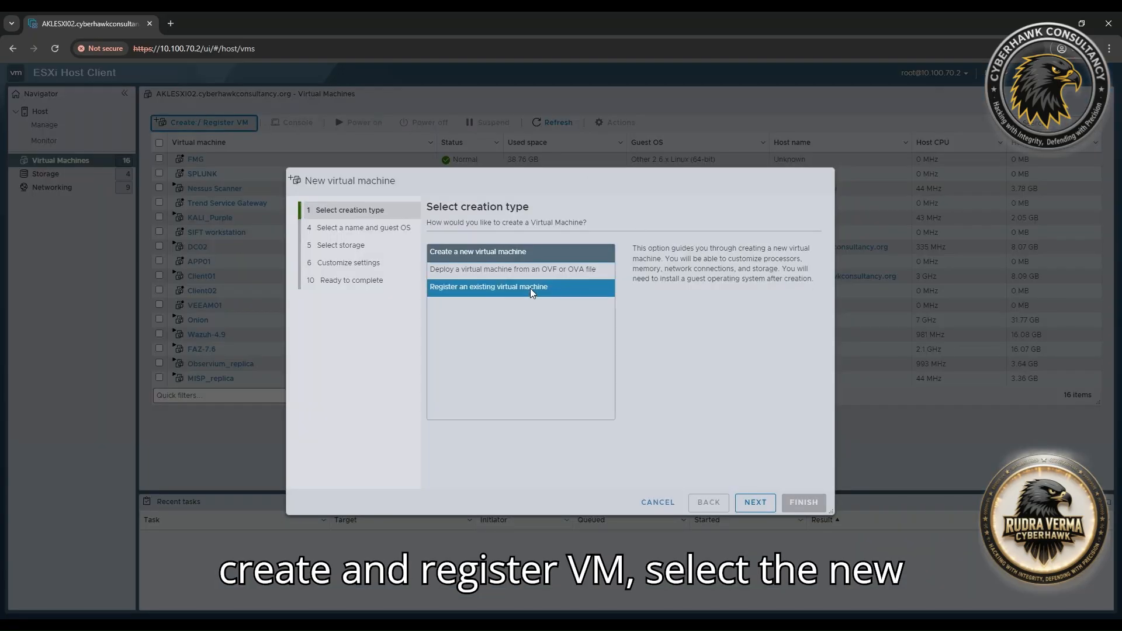
click(755, 502)
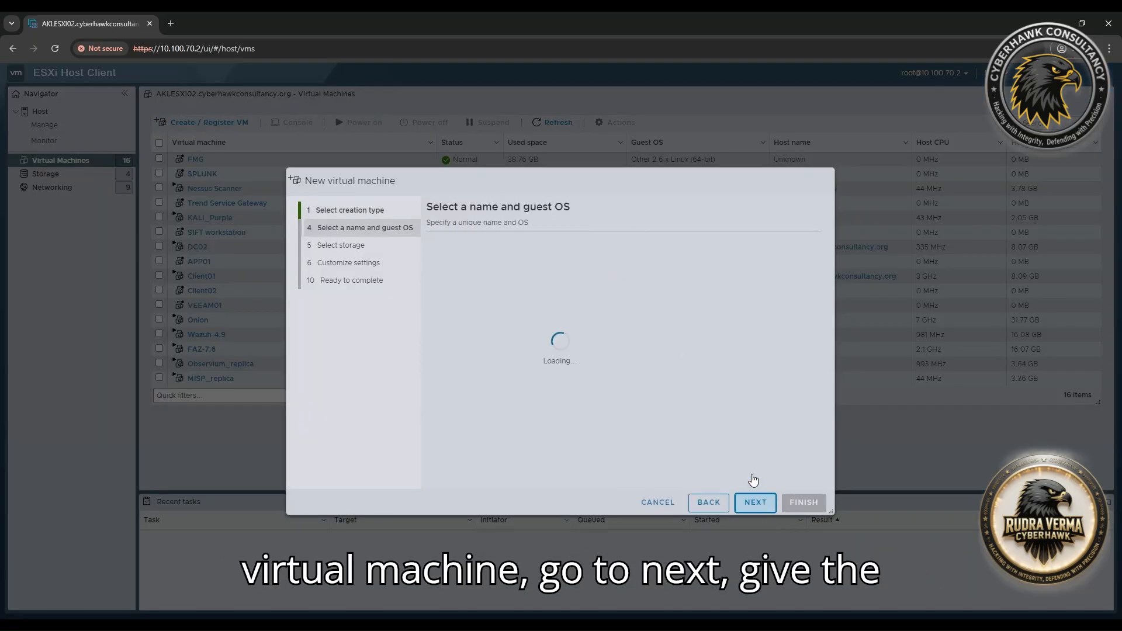
Name the VM MISP with guest OS family Linux and version Ubuntu Linux (64-bit).
text(MISP)
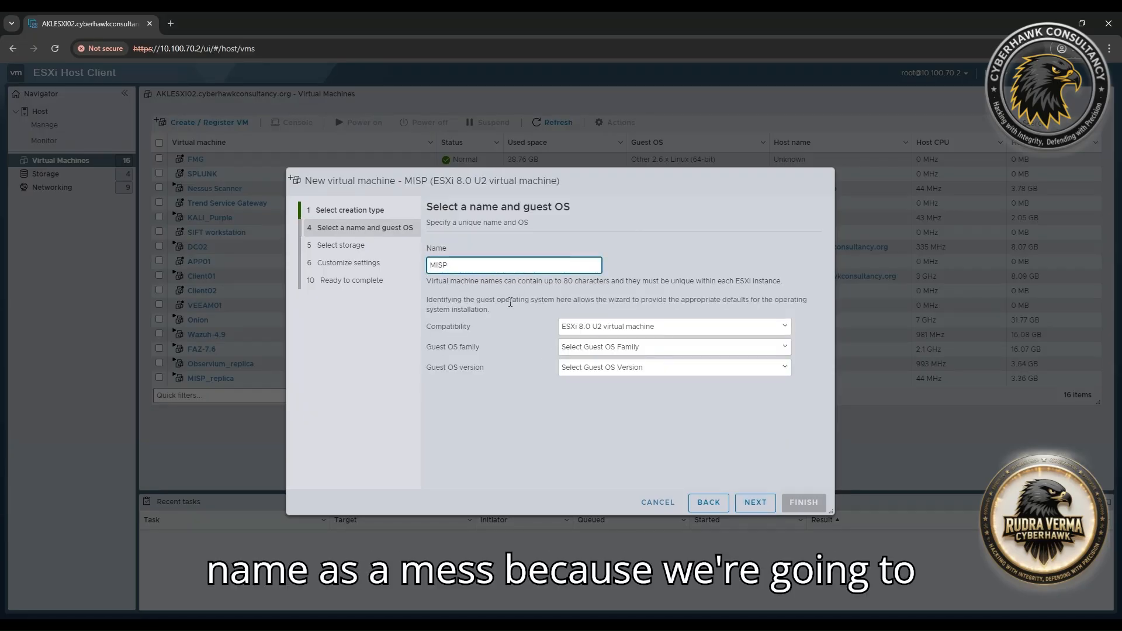
click(623, 349)
click(624, 350)
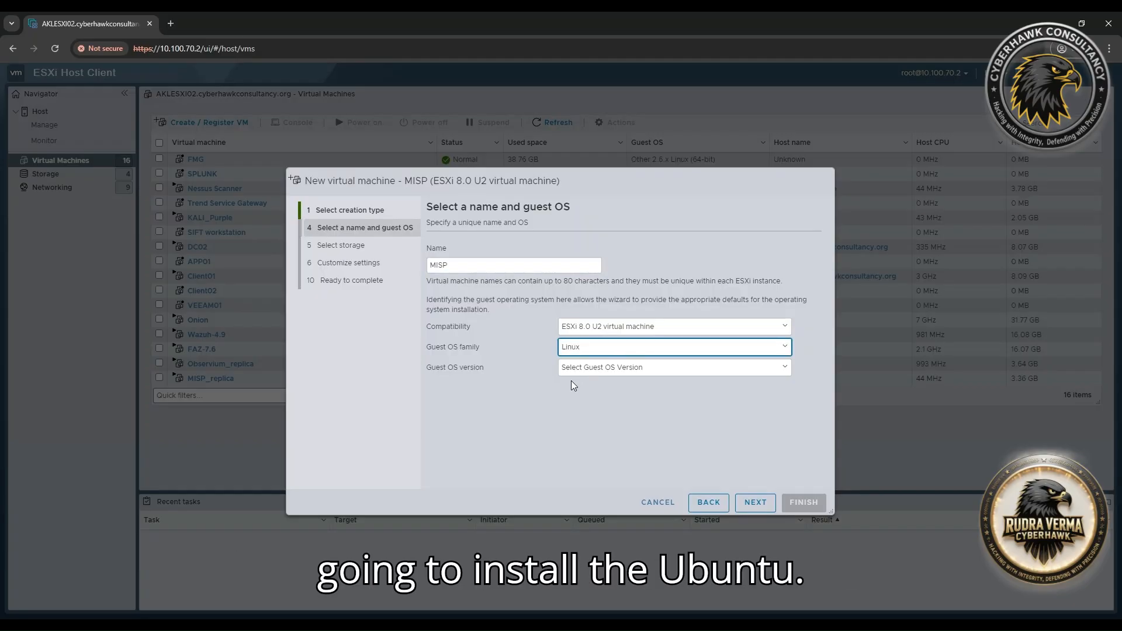
drag(426, 346, 470, 347)
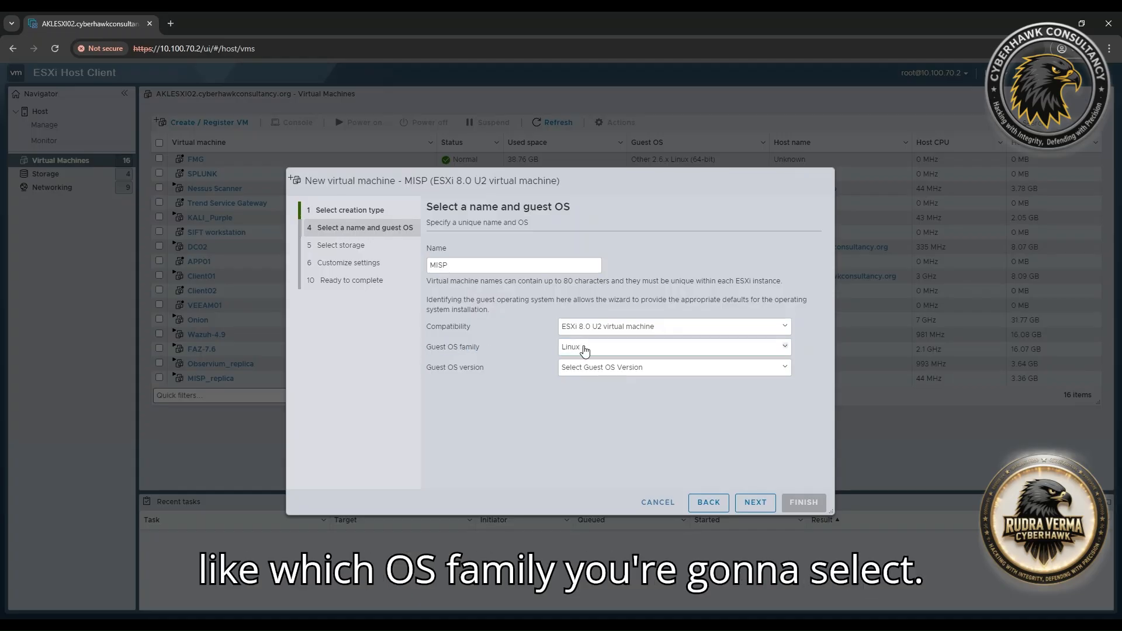
click(585, 370)
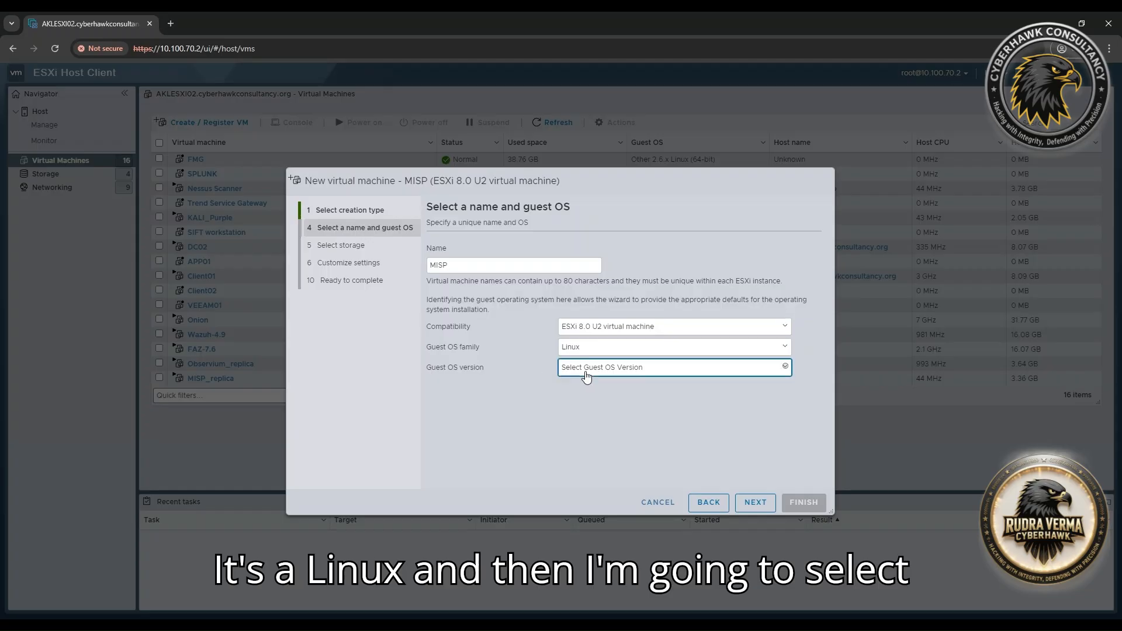
key(u)
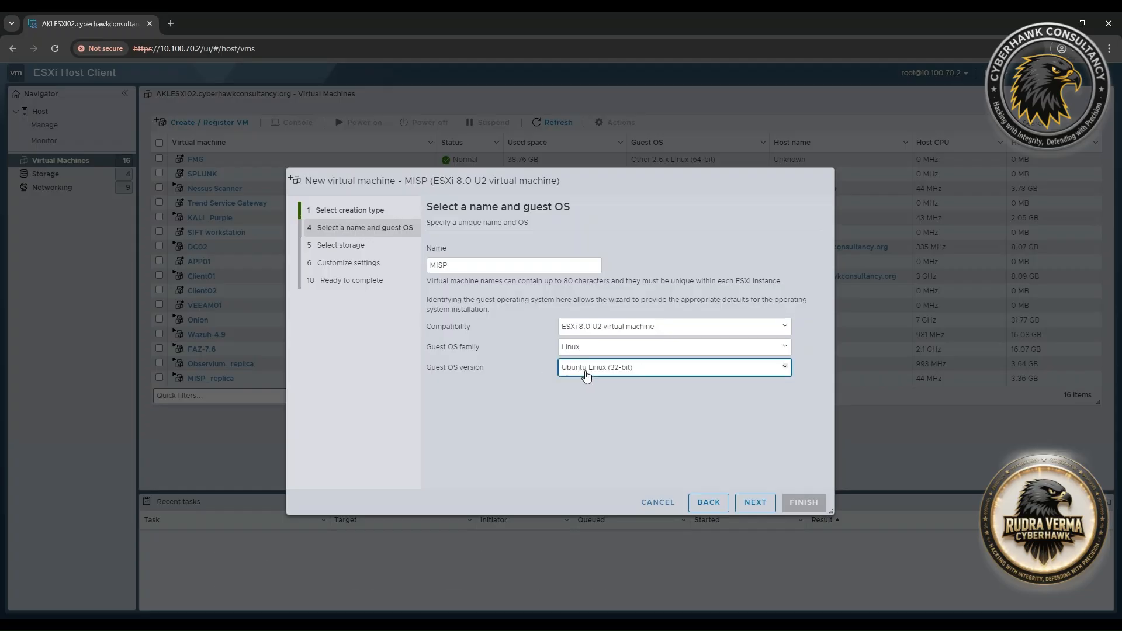
key(Down)
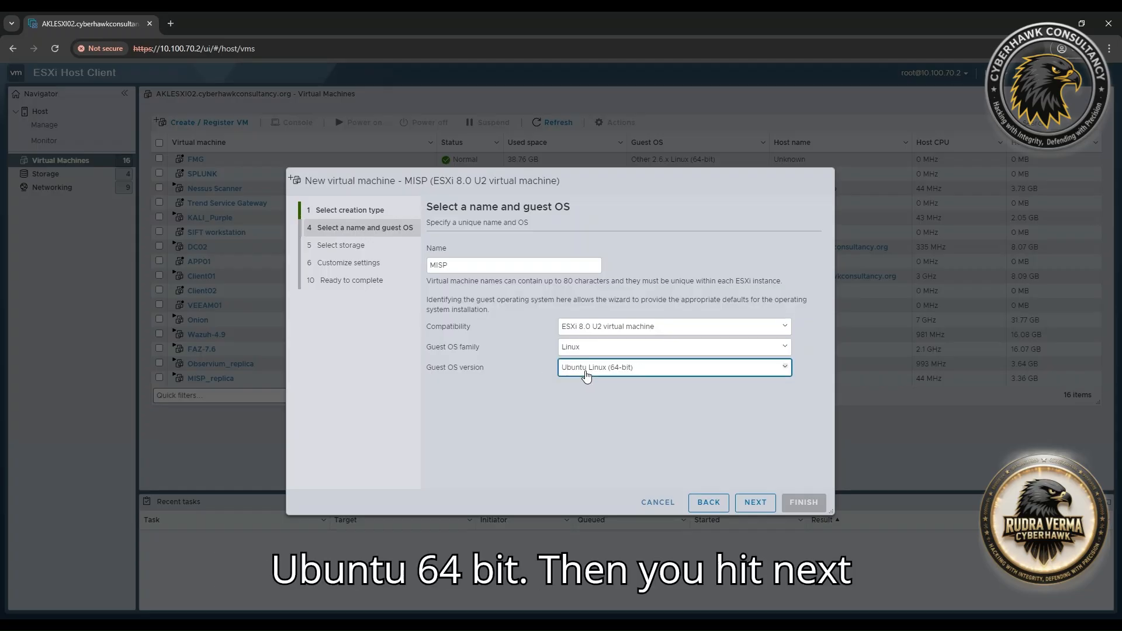
click(759, 504)
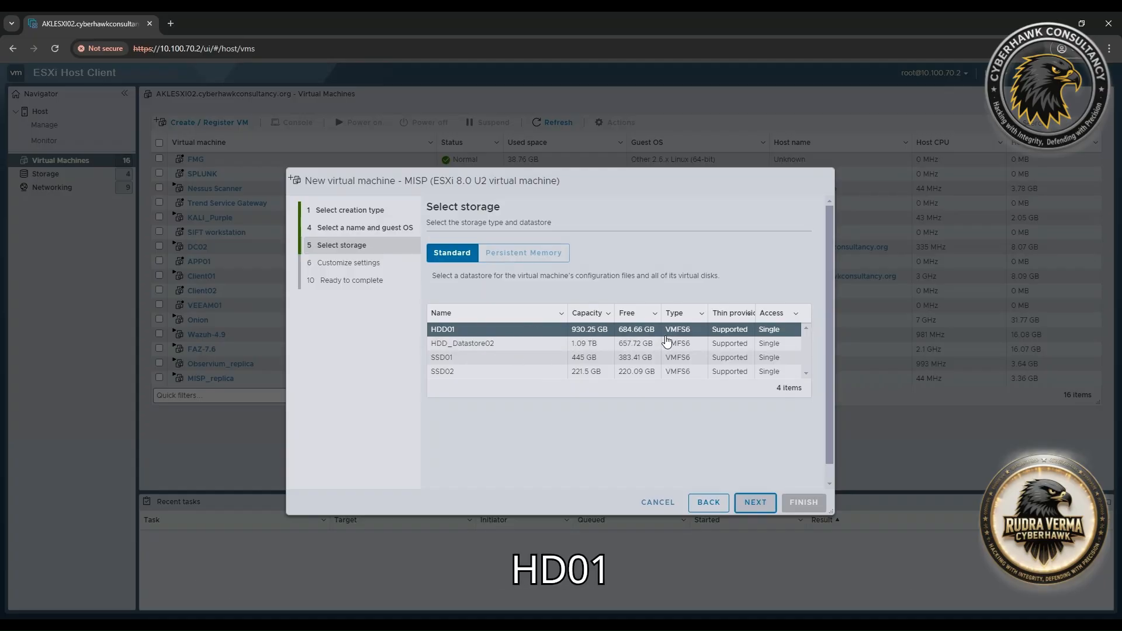
Keep datastore HDD01, then set 2 CPUs, 8 GB memory and a 100 GB hard disk.
click(753, 502)
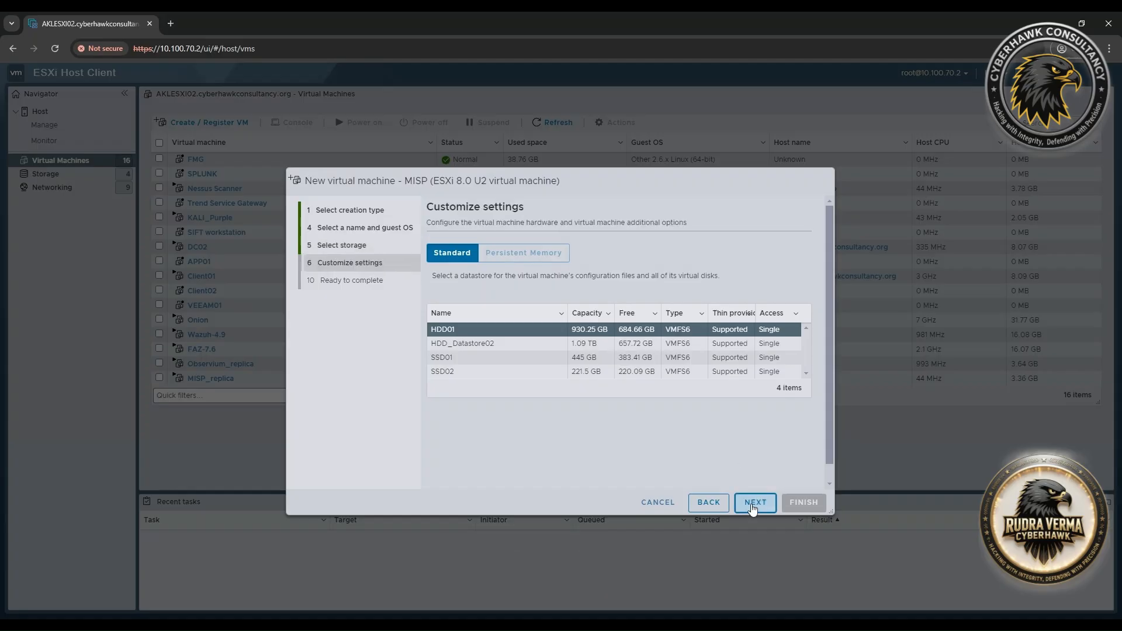
click(607, 299)
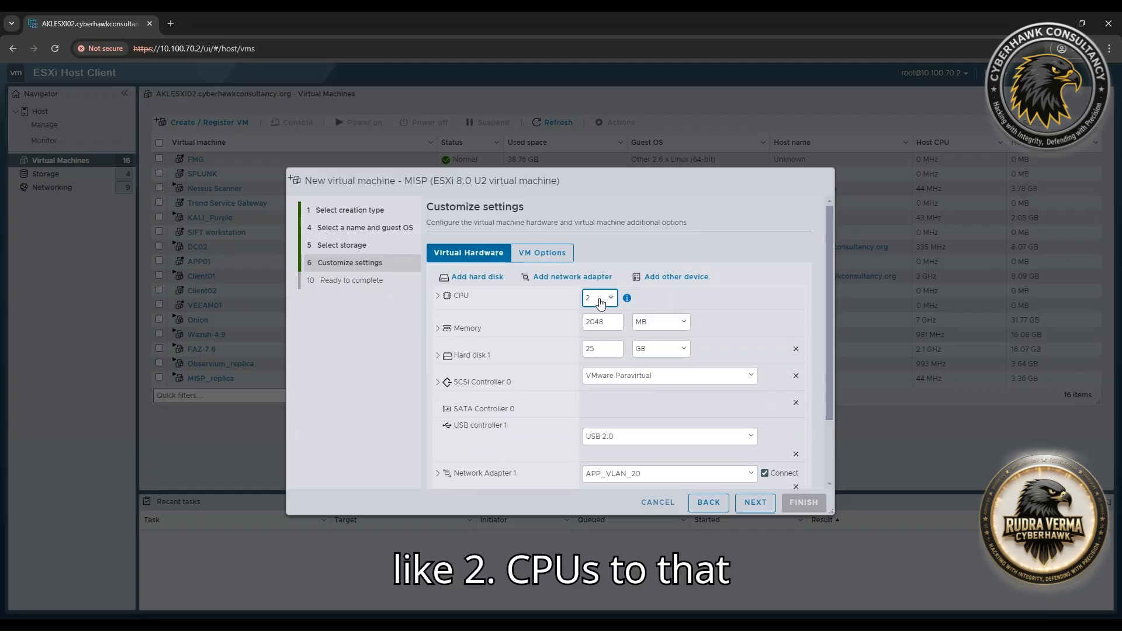
click(655, 324)
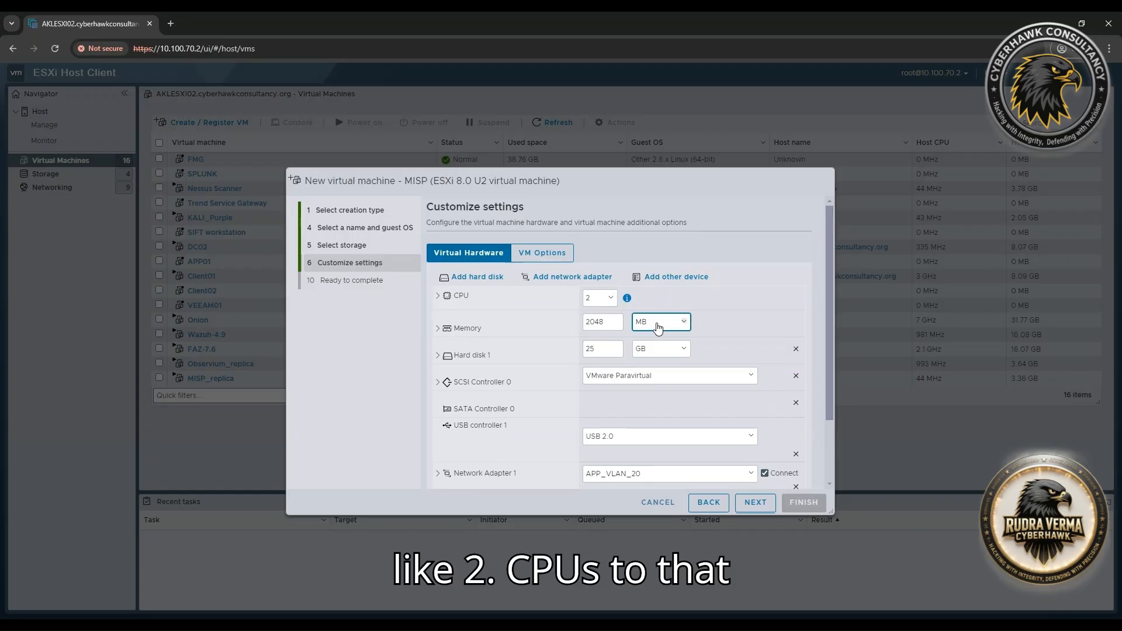
click(649, 347)
double_click(606, 324)
text(8)
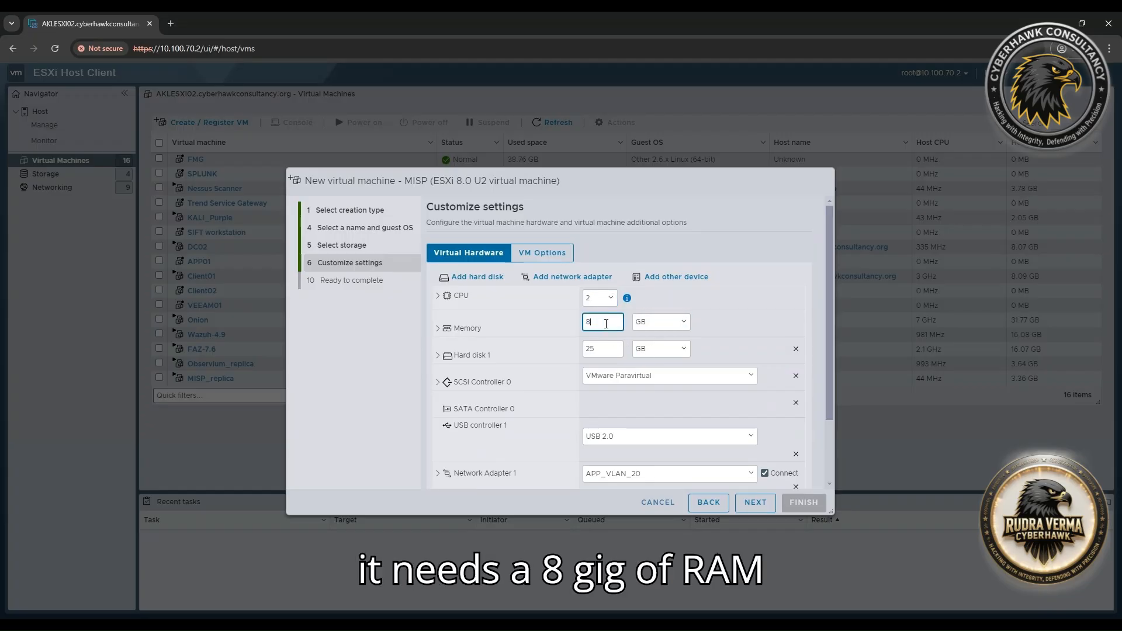
double_click(597, 348)
text(100)
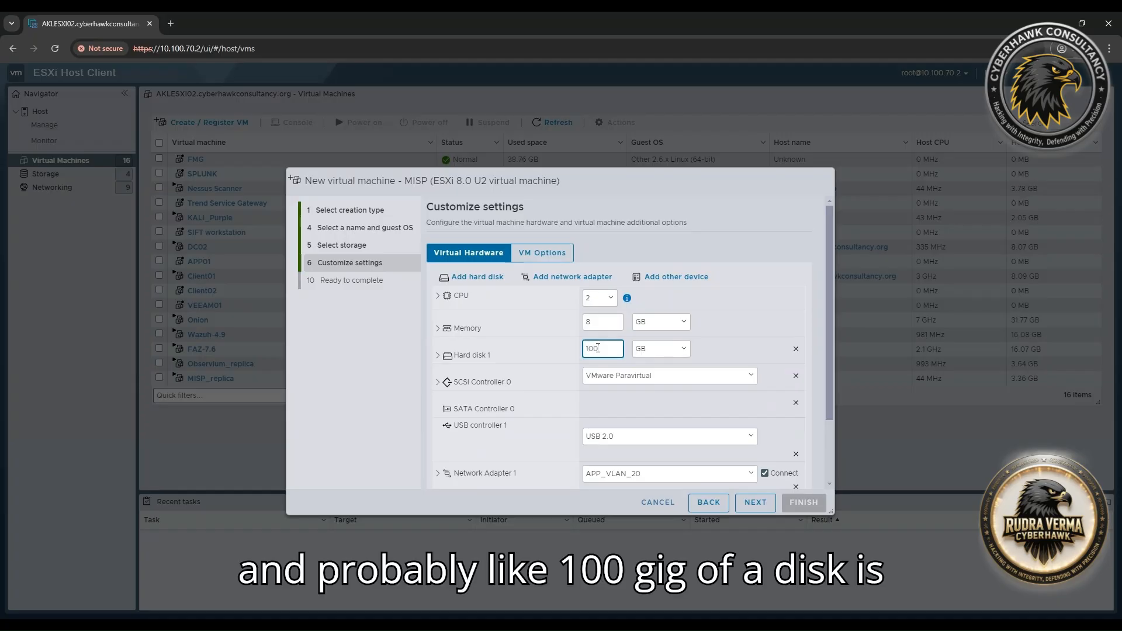
click(445, 354)
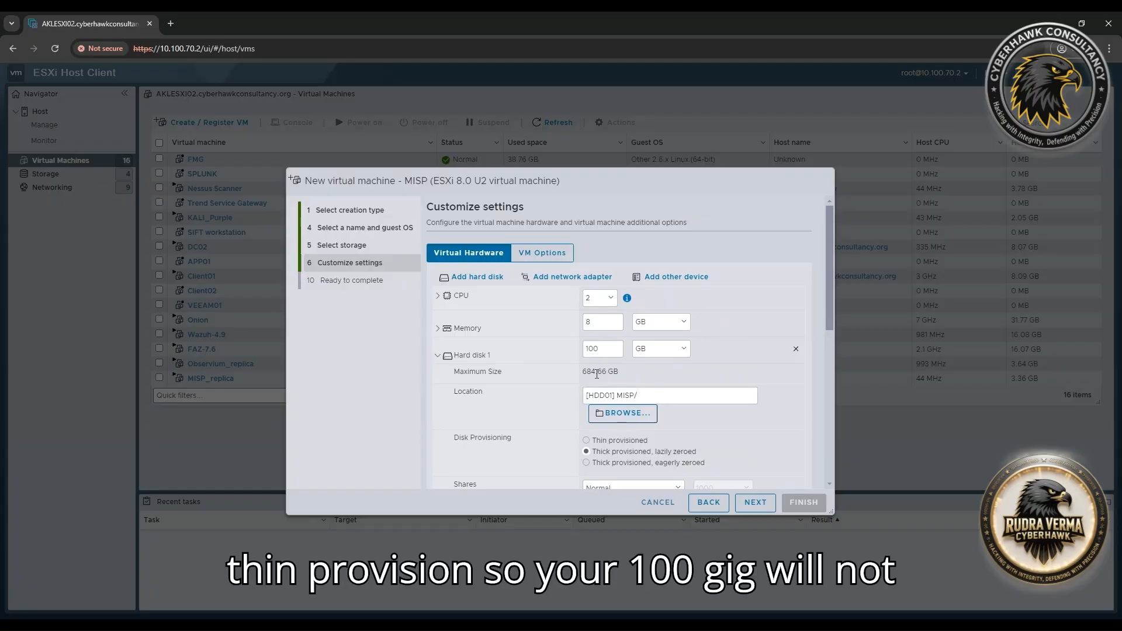
Make Hard disk 1 thin provisioned and review the network adapter's assigned network.
click(609, 442)
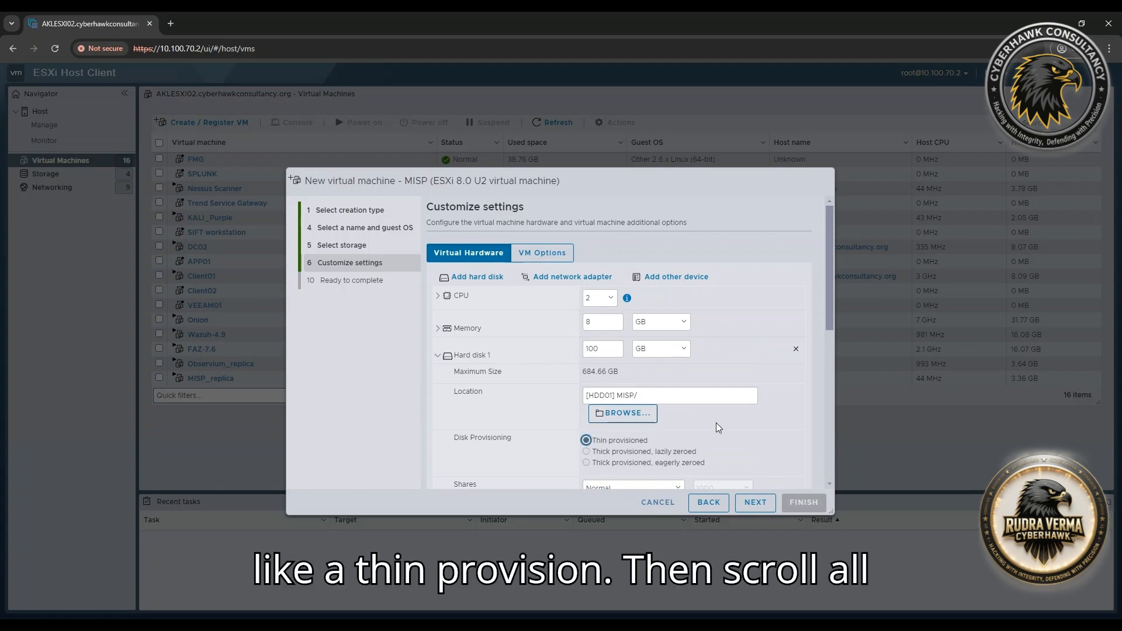
scroll(716, 427, down, 10)
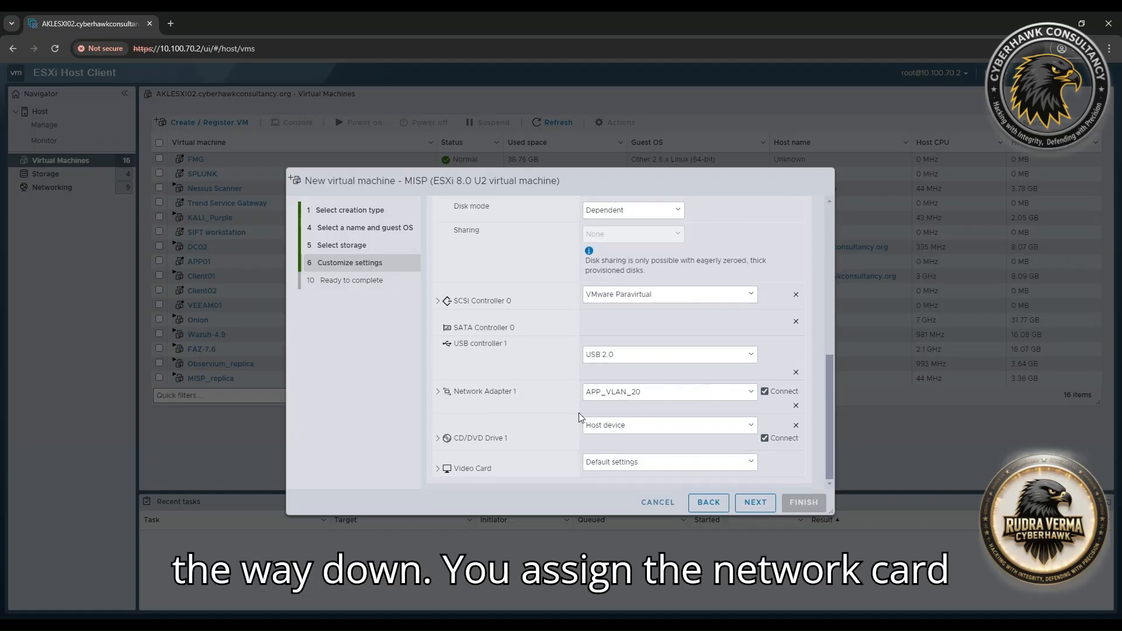
click(617, 399)
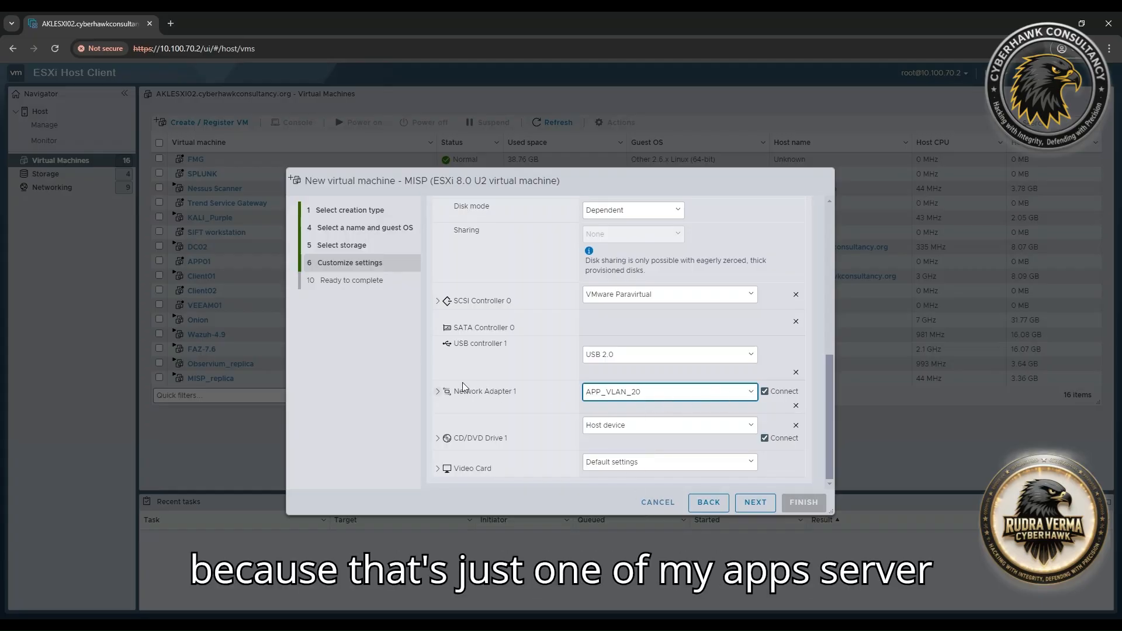
Set CD/DVD Drive 1 to Datastore ISO file using HDD_Datastore02/ISO/ubuntu-22.04.2-desktop-amd64.iso.
click(605, 428)
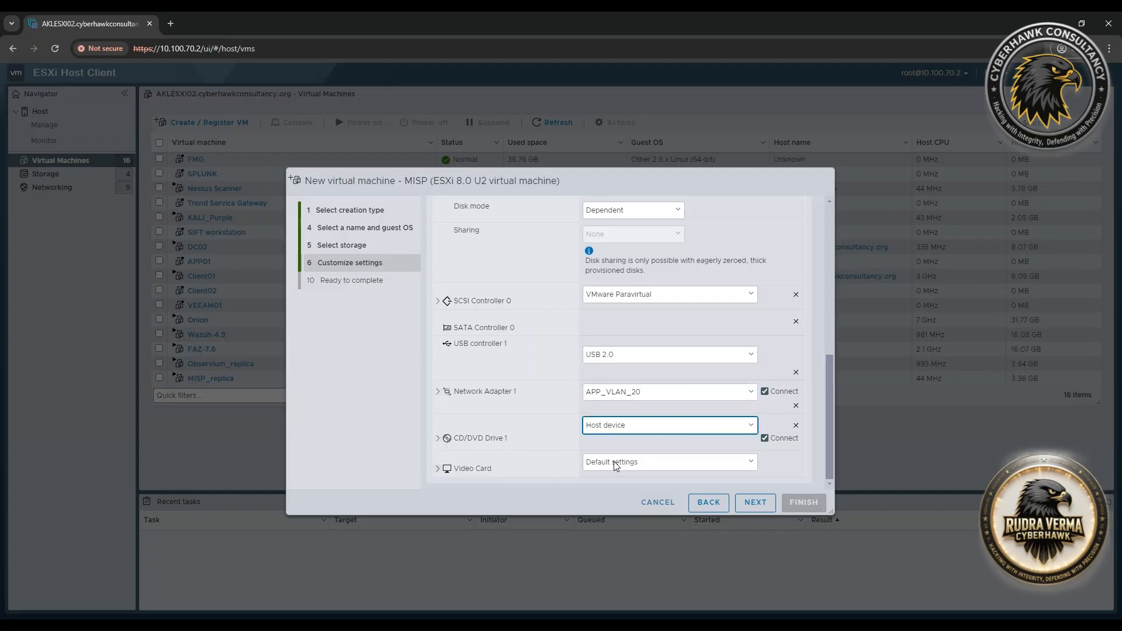
click(615, 458)
click(407, 281)
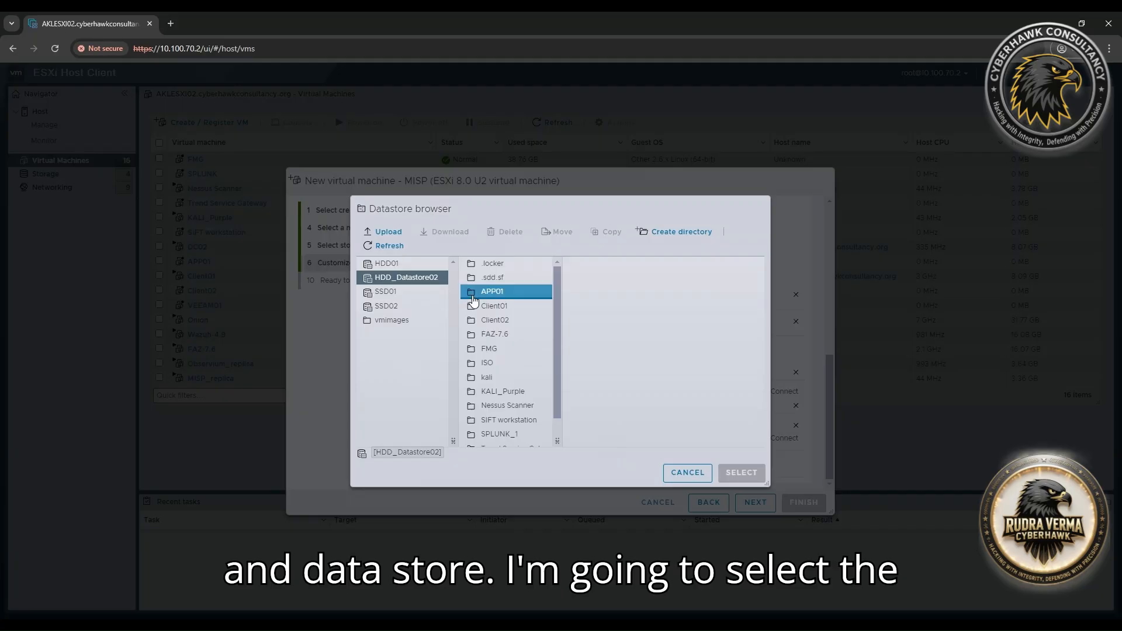
click(487, 362)
scroll(614, 409, down, 5)
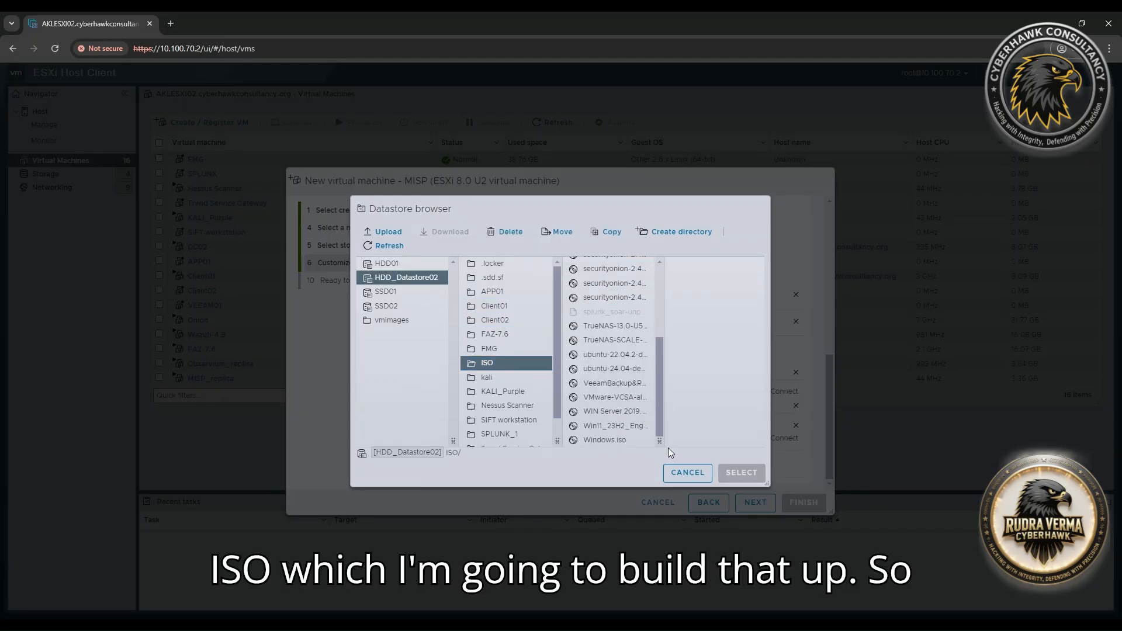
drag(659, 441, 726, 441)
click(677, 397)
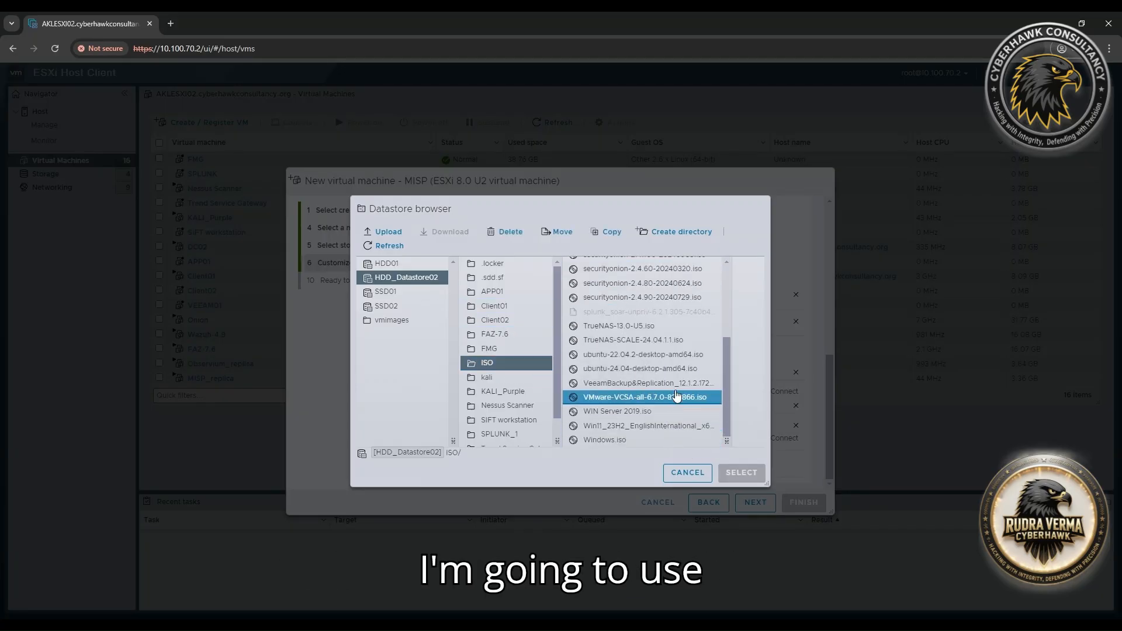
click(672, 368)
click(670, 355)
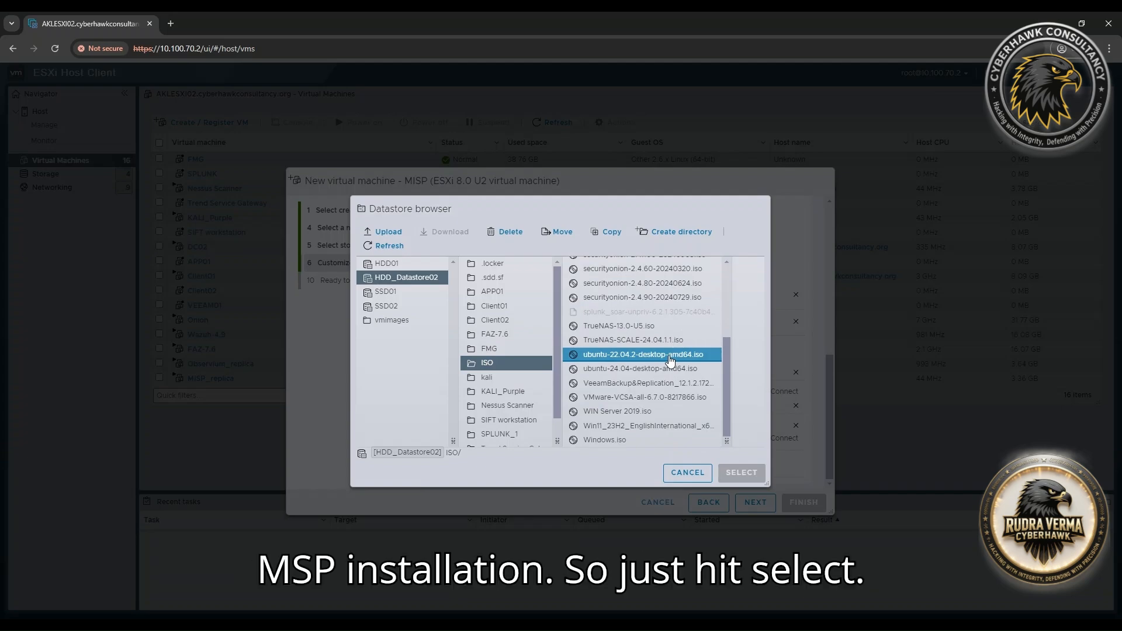
click(671, 361)
Confirm the ISO, finish creating MISP, then power it on from its details page.
click(751, 473)
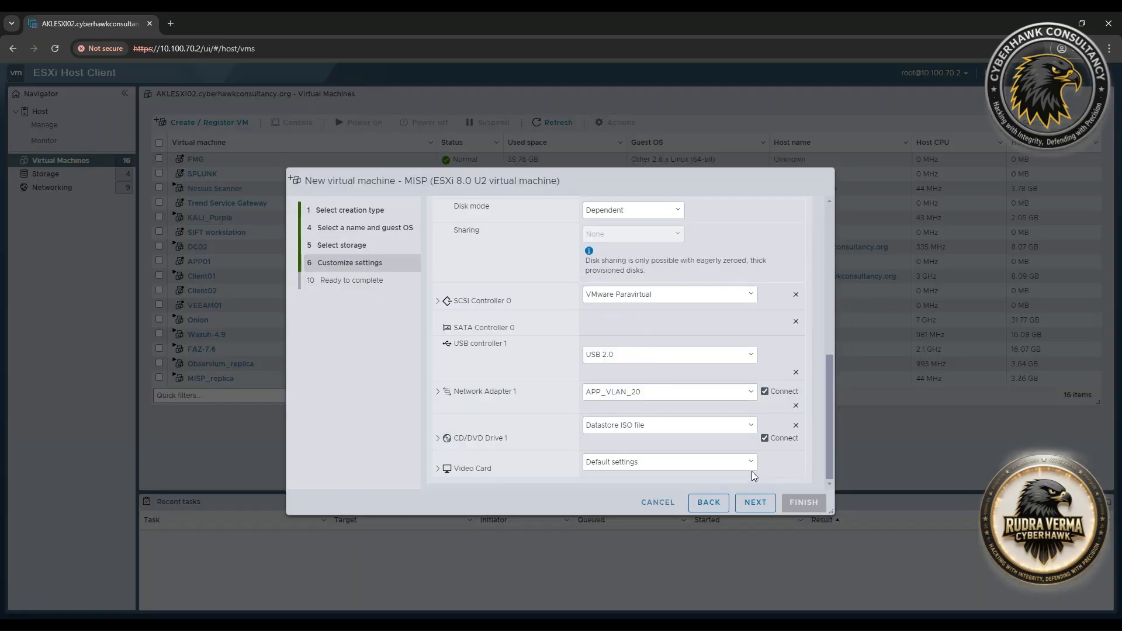
click(754, 502)
click(803, 502)
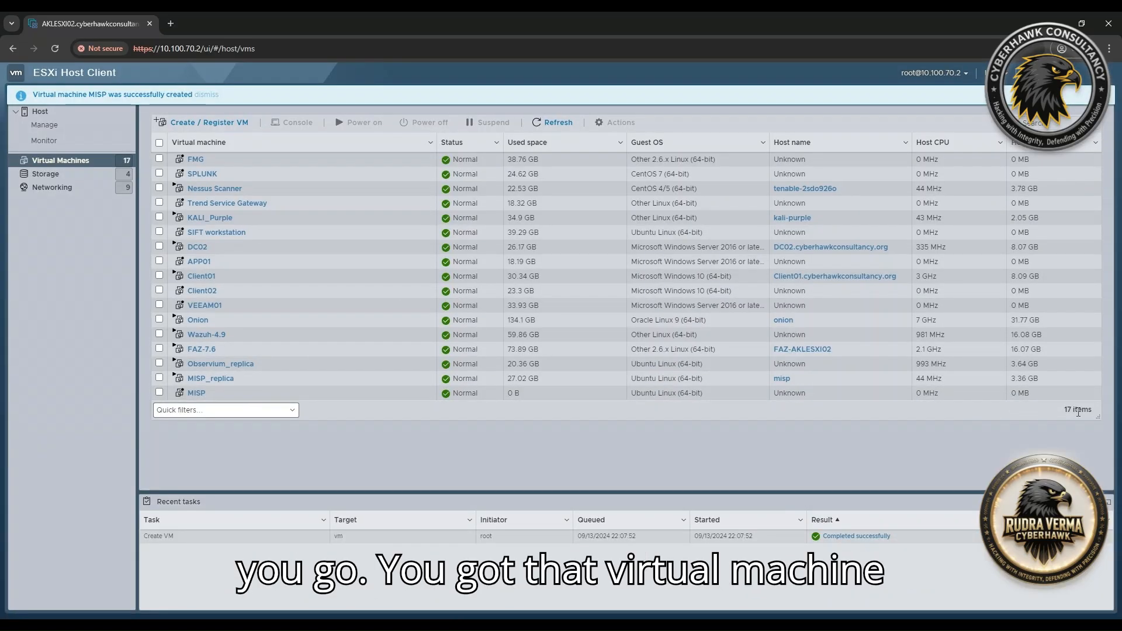
click(198, 396)
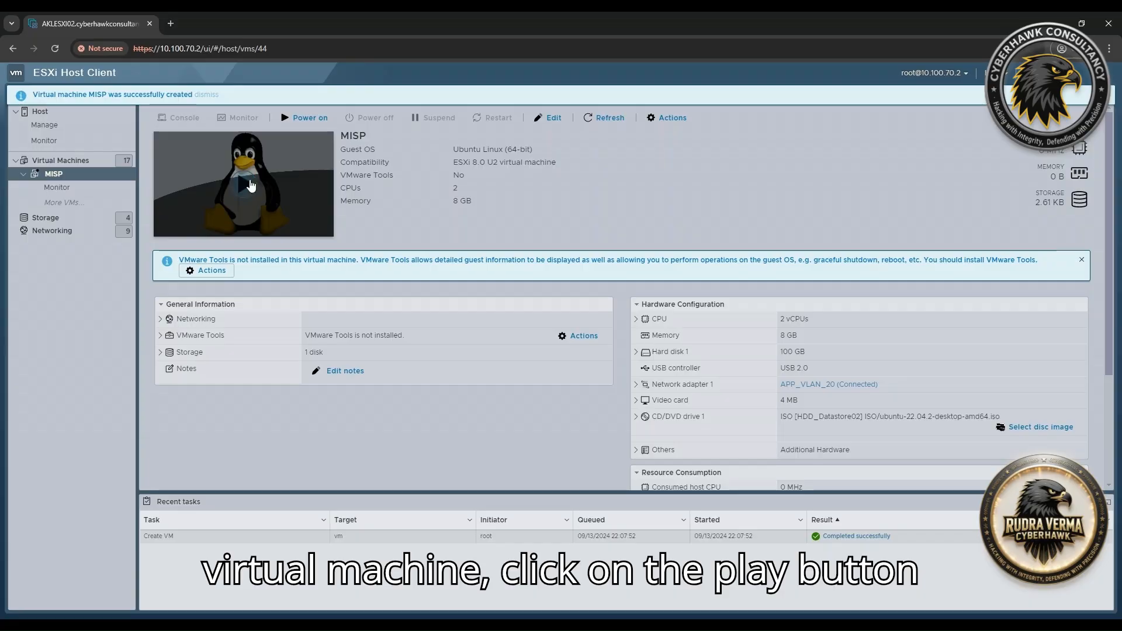
click(247, 185)
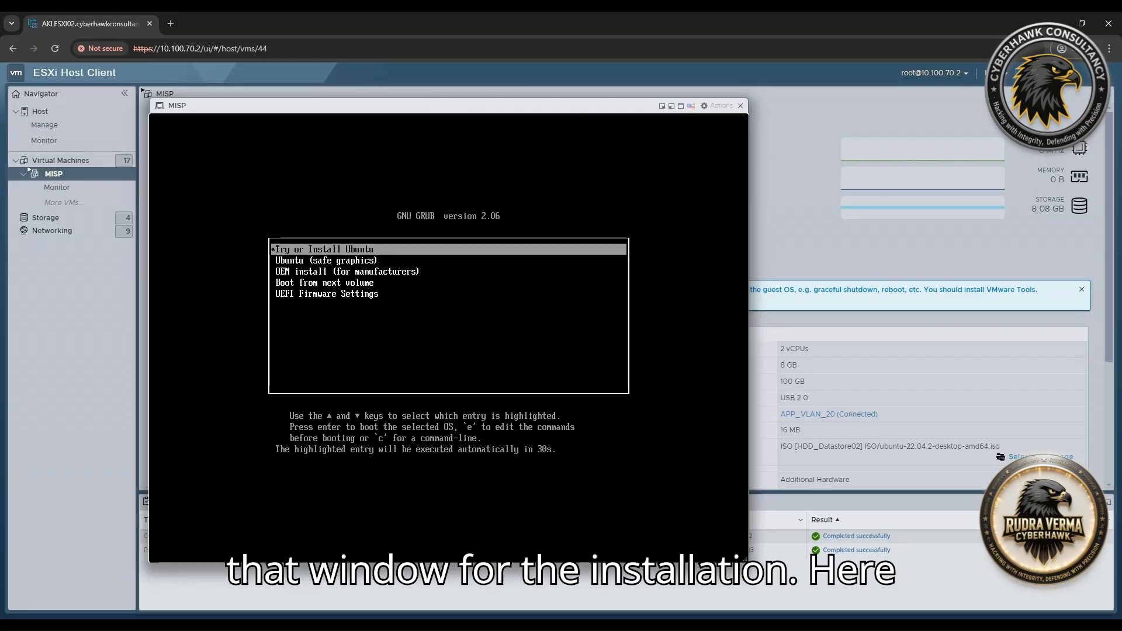
Boot the Try or Install Ubuntu entry from the GRUB menu.
key(Down)
key(Up)
key(Return)
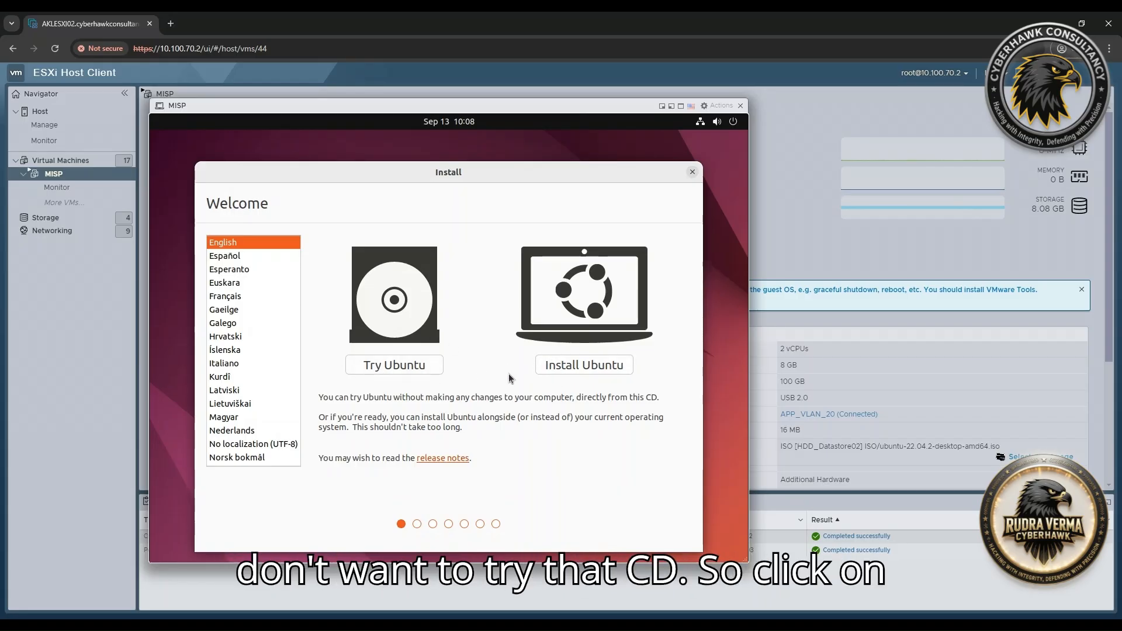
Choose Install Ubuntu and accept the English (US) keyboard layout.
click(598, 368)
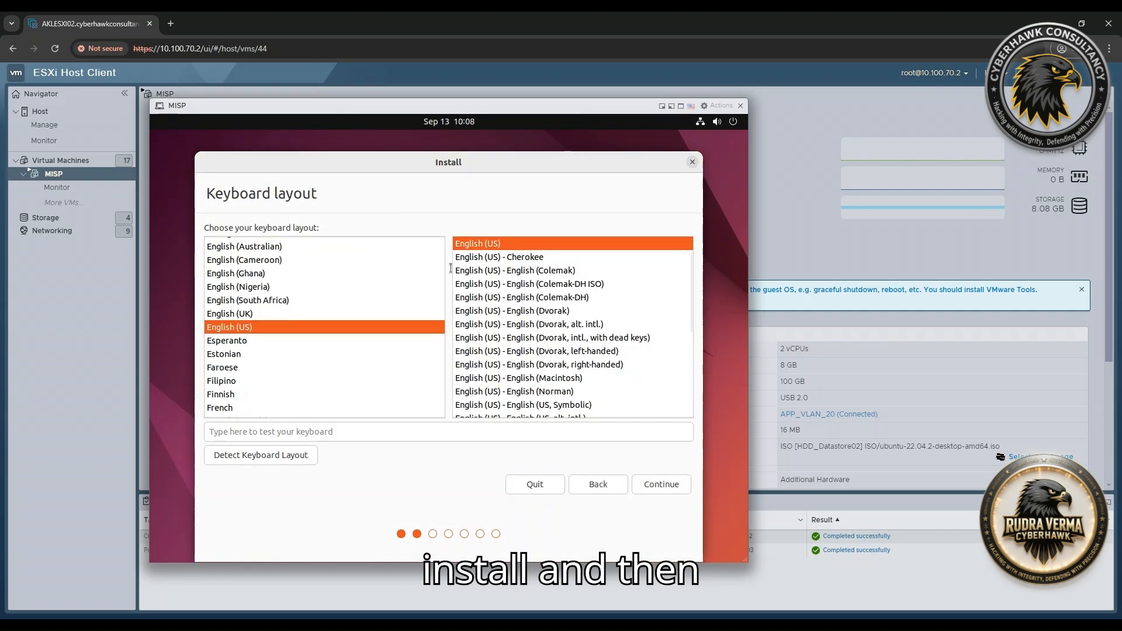
click(653, 489)
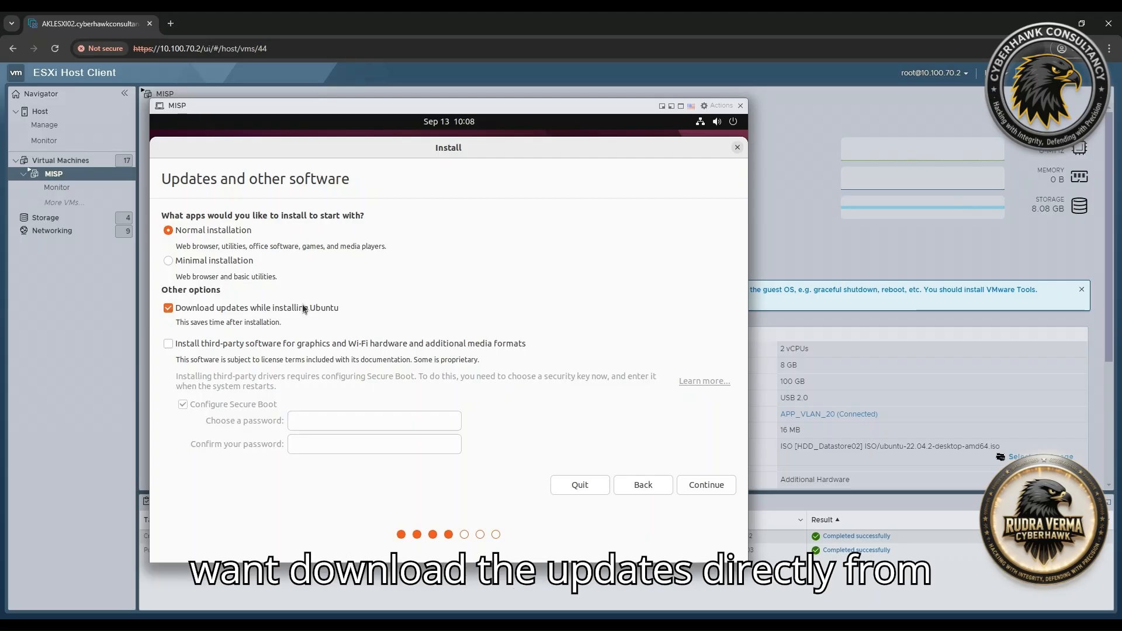
Keep Normal installation with downloaded updates and continue to Installation type.
click(700, 486)
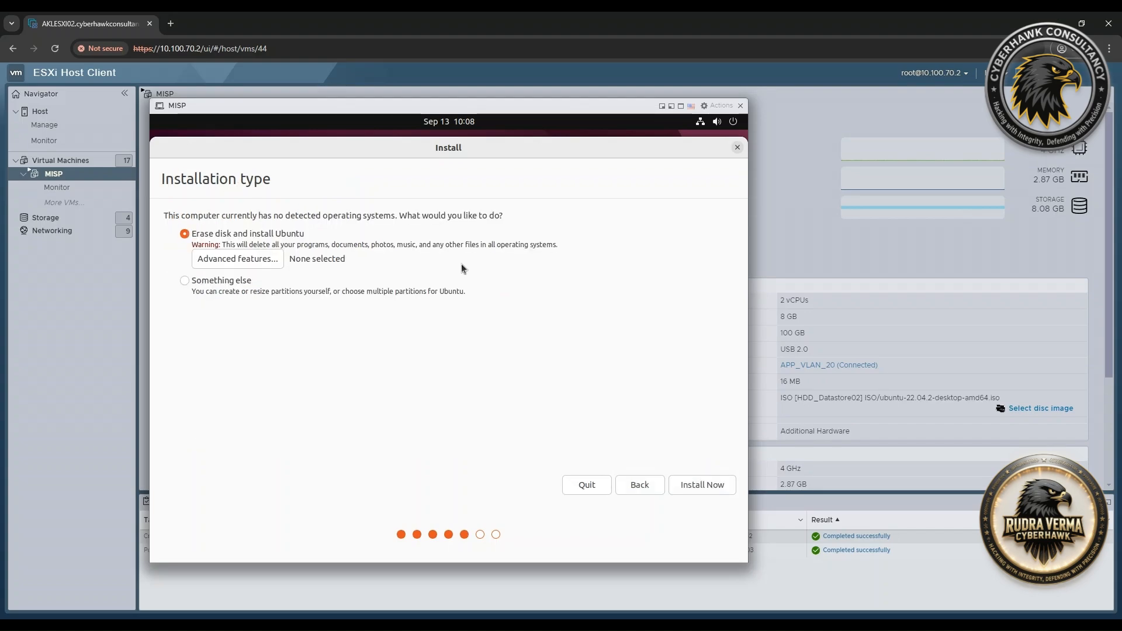
Erase the disk using LVM via Advanced features, then Install Now and confirm the disk changes.
click(243, 264)
click(415, 330)
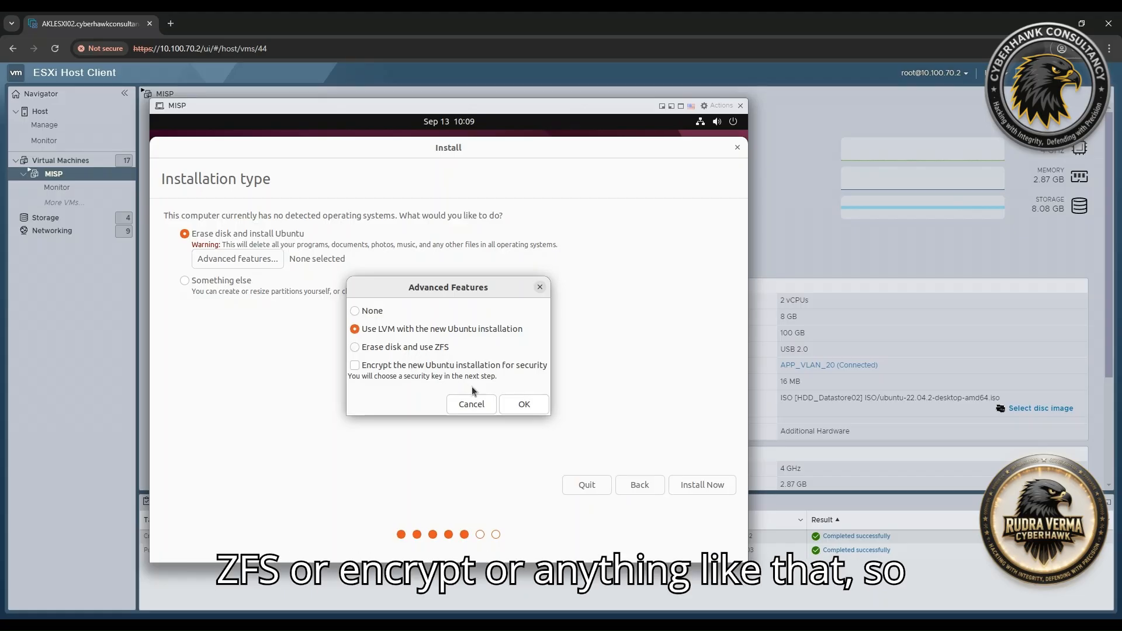
click(522, 404)
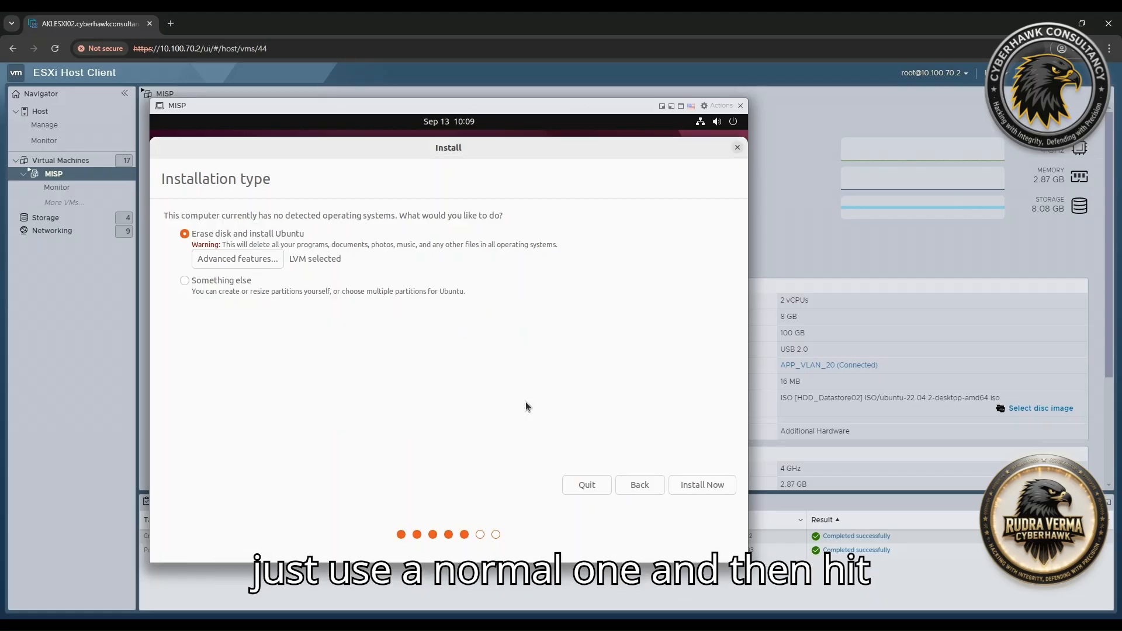
click(717, 487)
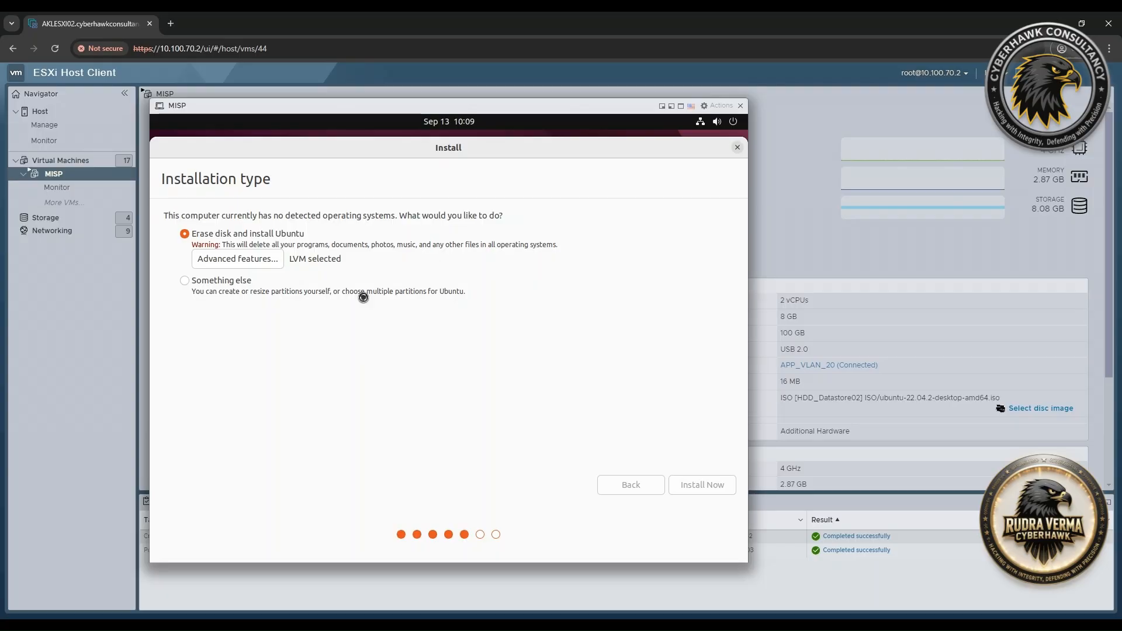
click(616, 428)
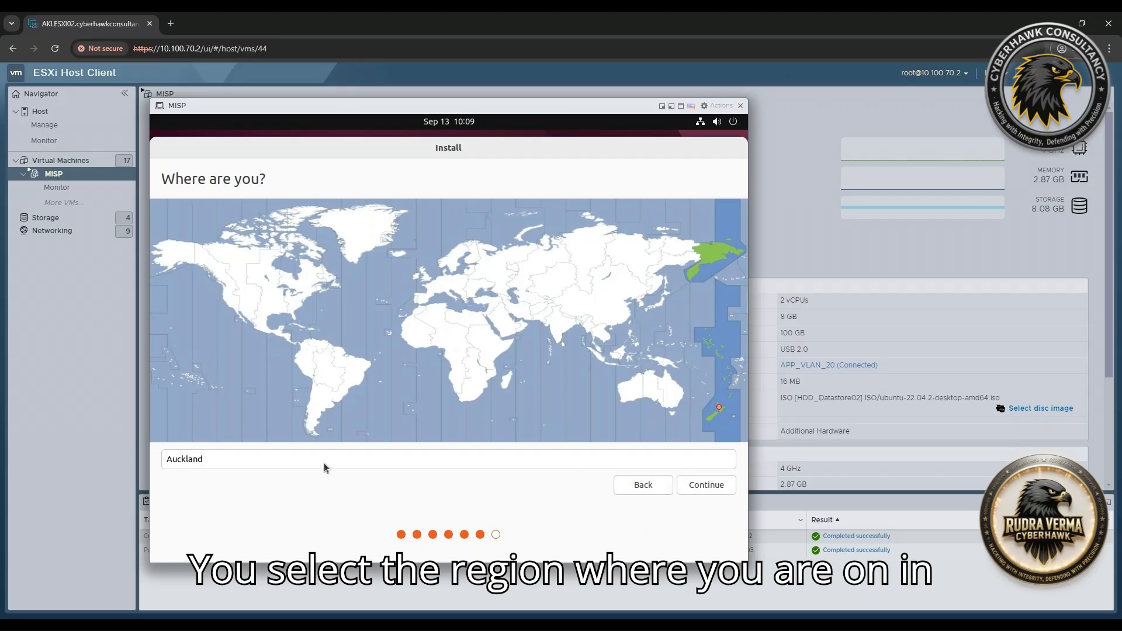
Accept Auckland as the location and set the computer name to MISP01.
click(710, 487)
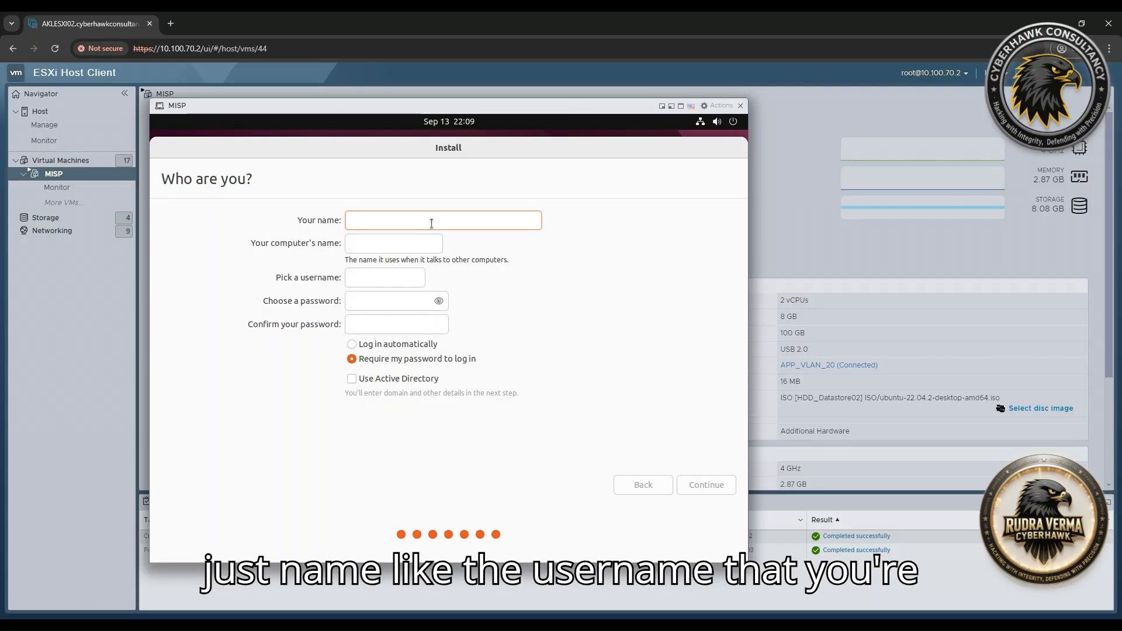
text(admin)
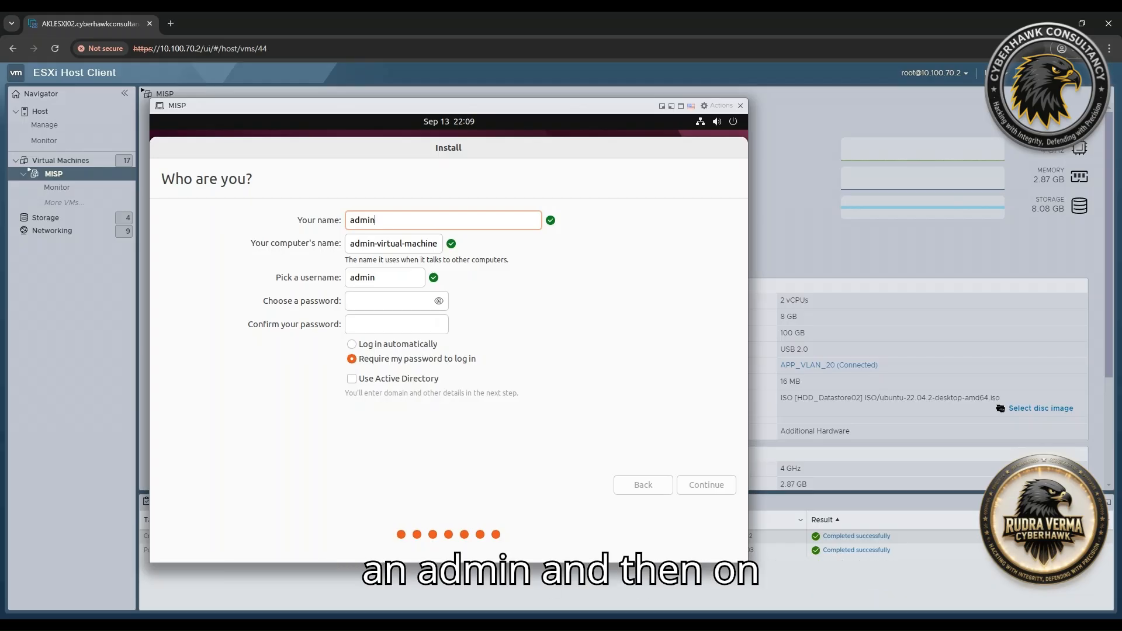
double_click(372, 243)
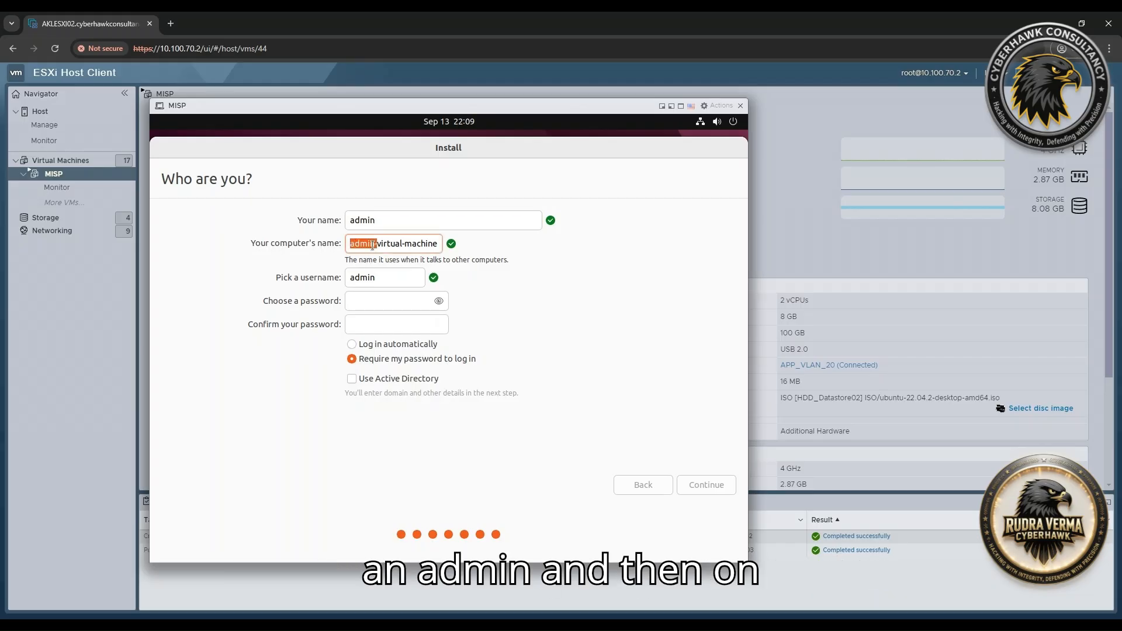
triple_click(408, 241)
double_click(399, 228)
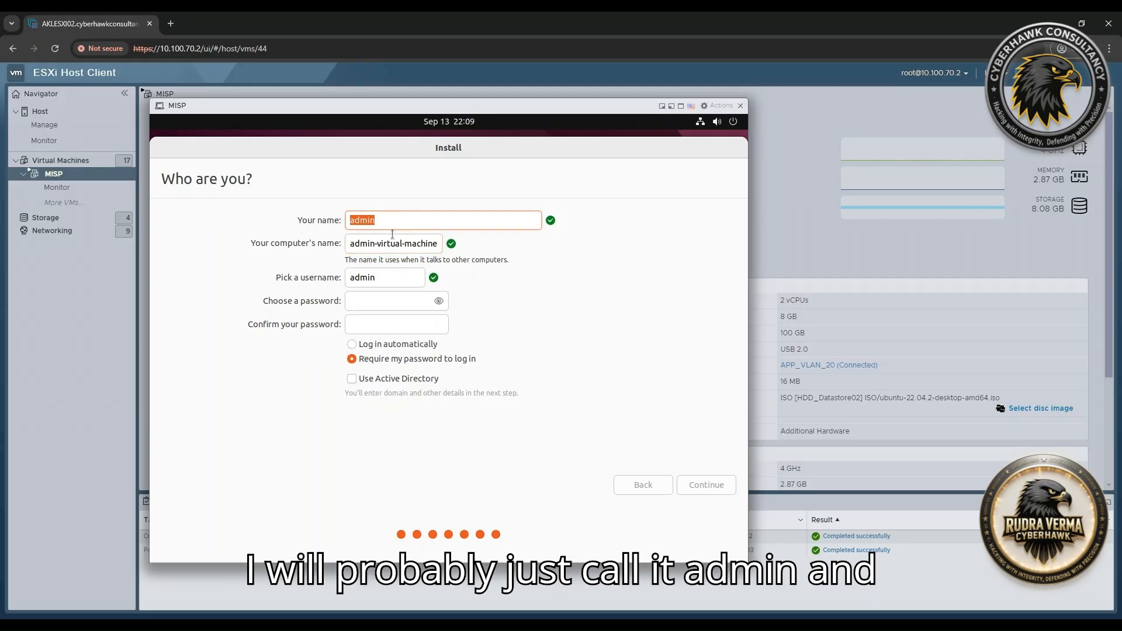
double_click(376, 241)
triple_click(376, 241)
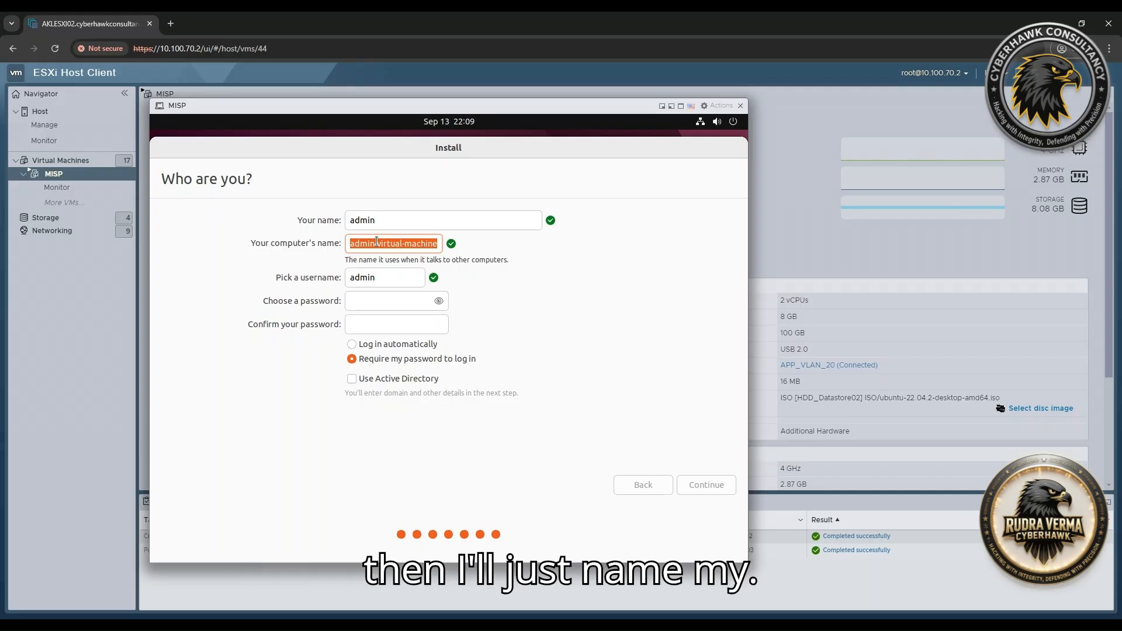
text(MISP)
key(Tab)
key(Tab)
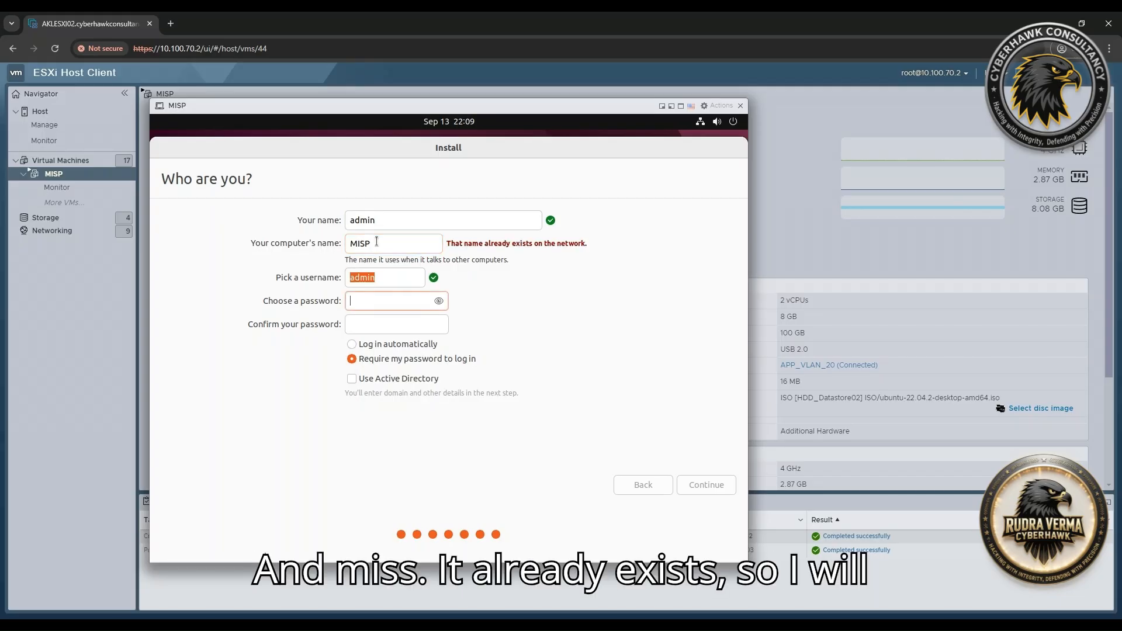
click(377, 242)
text(01)
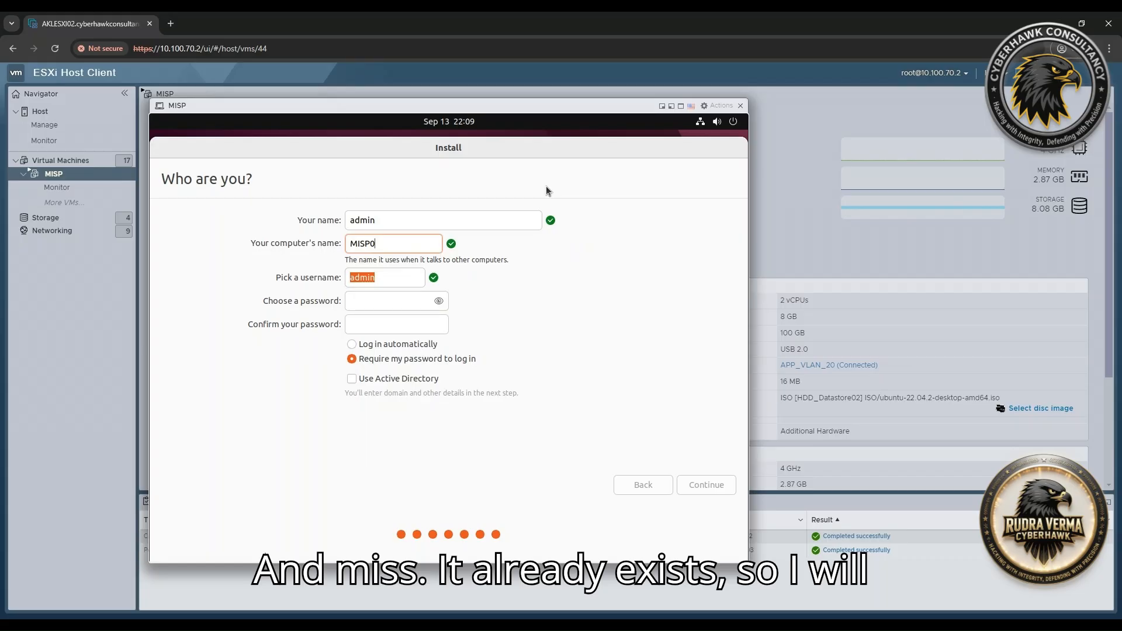
Enter the account password and type it again to confirm.
click(386, 304)
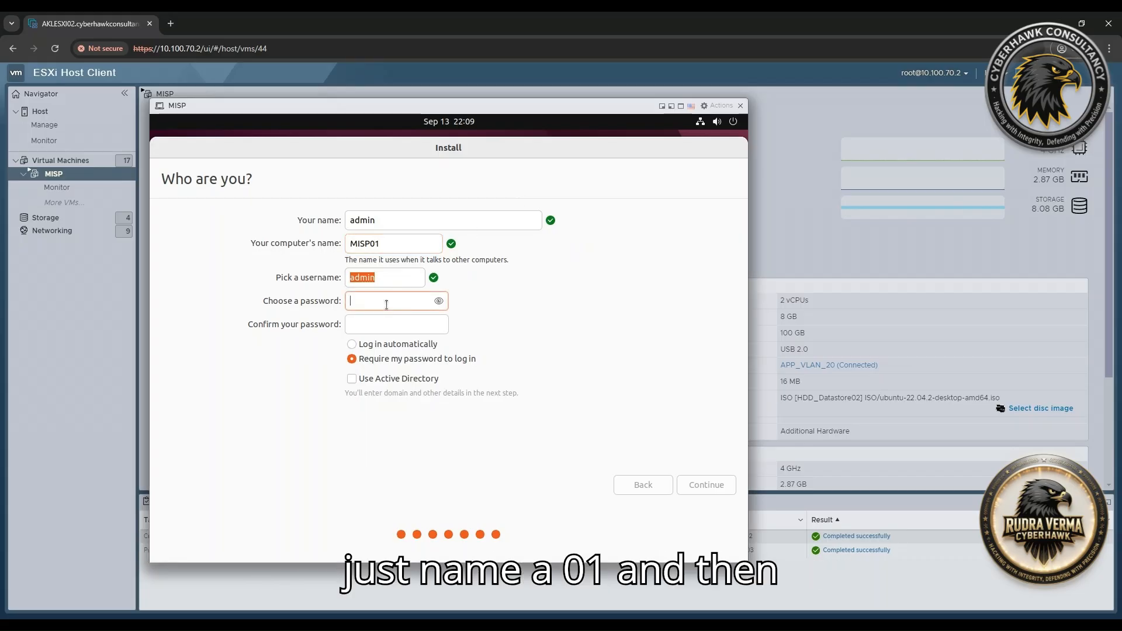
text(**********)
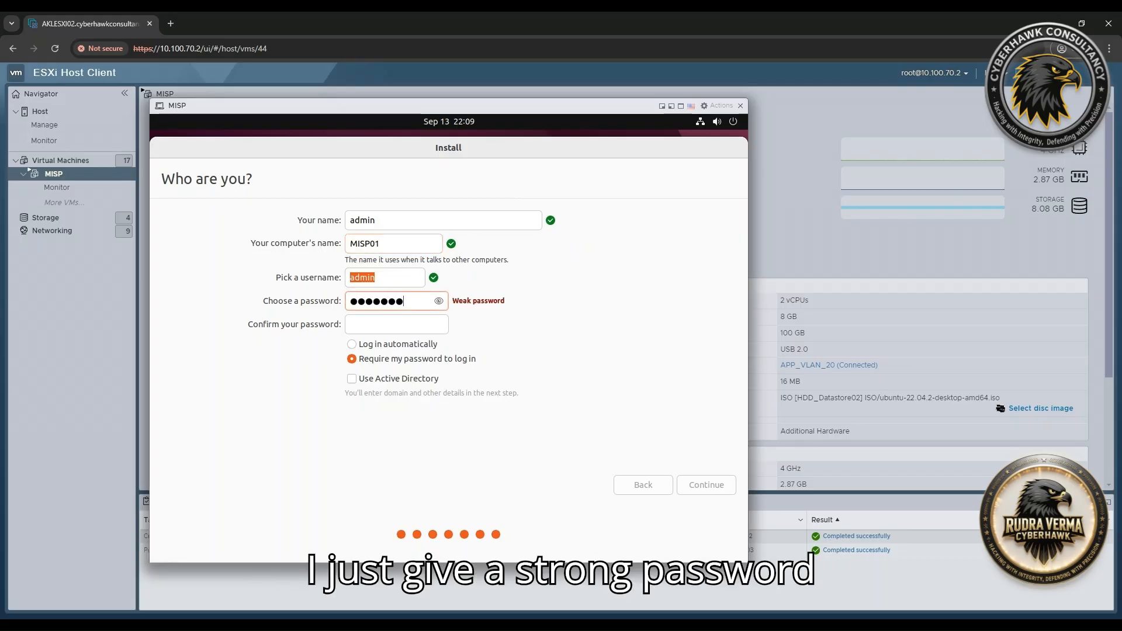
text(**)
key(Tab)
text(******)
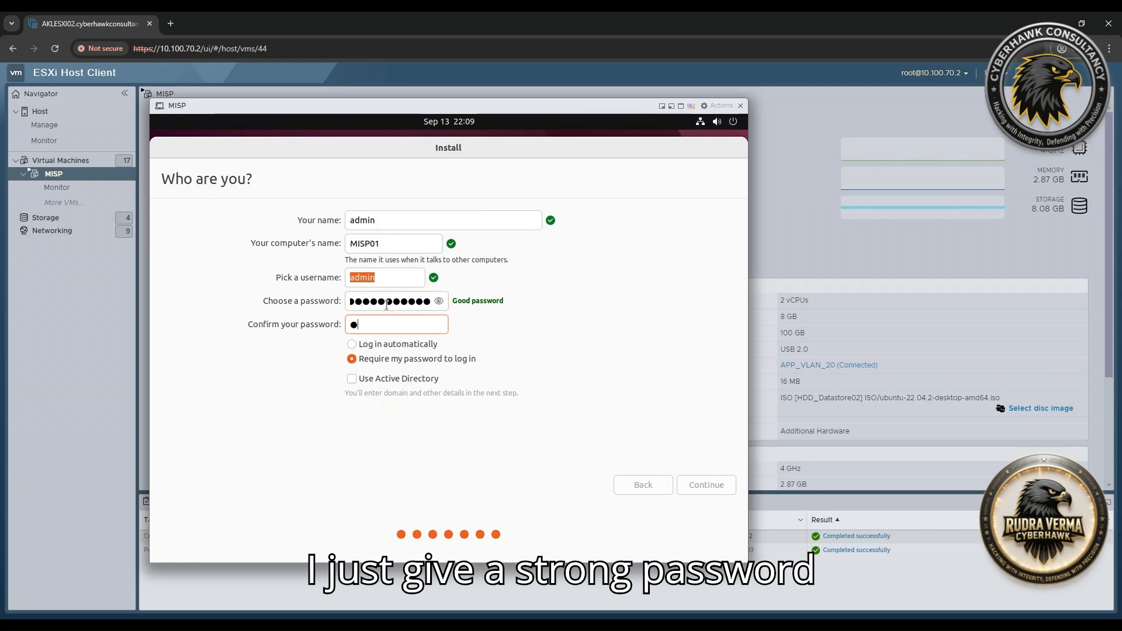
key(BackSpace)
key(BackSpace)
key(BackSpace)
key(BackSpace)
key(BackSpace)
key(BackSpace)
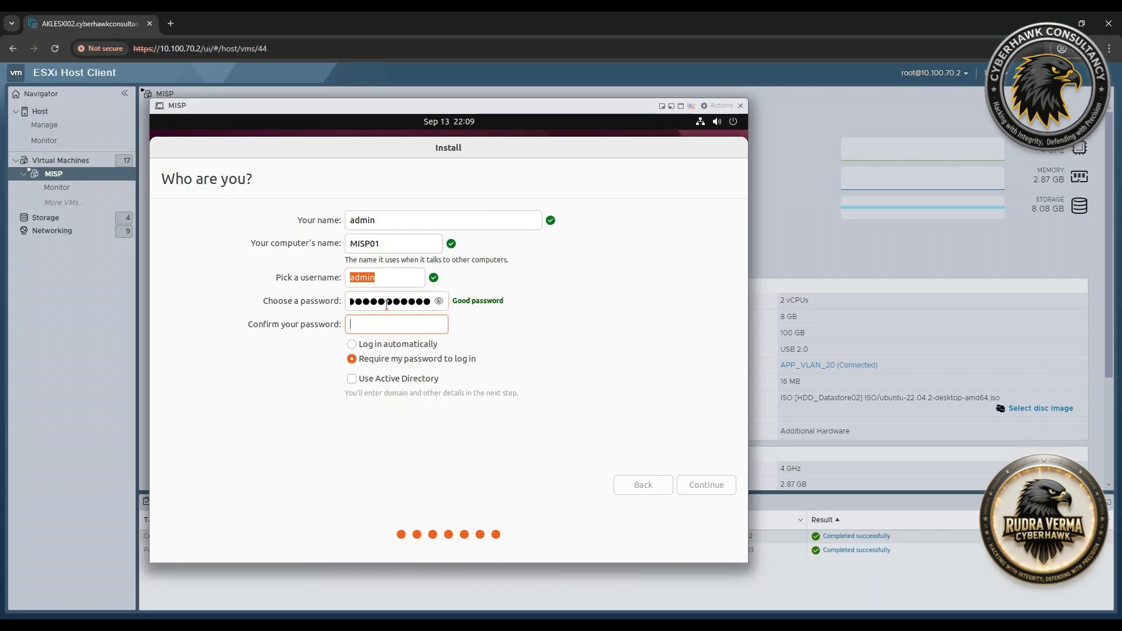
text(************)
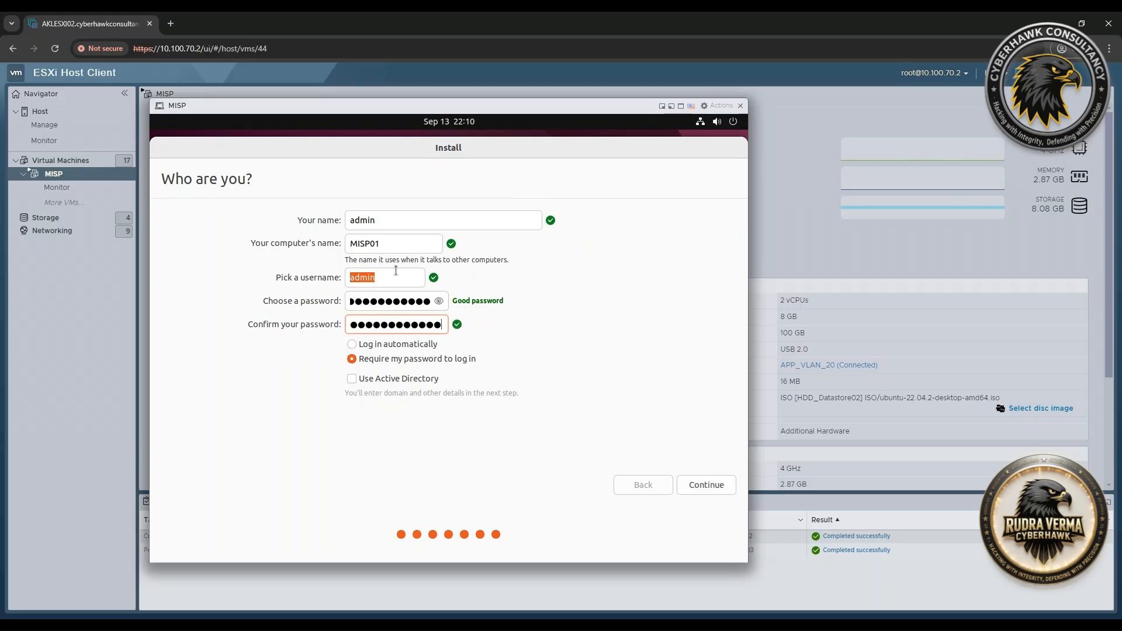
text(*)
double_click(395, 316)
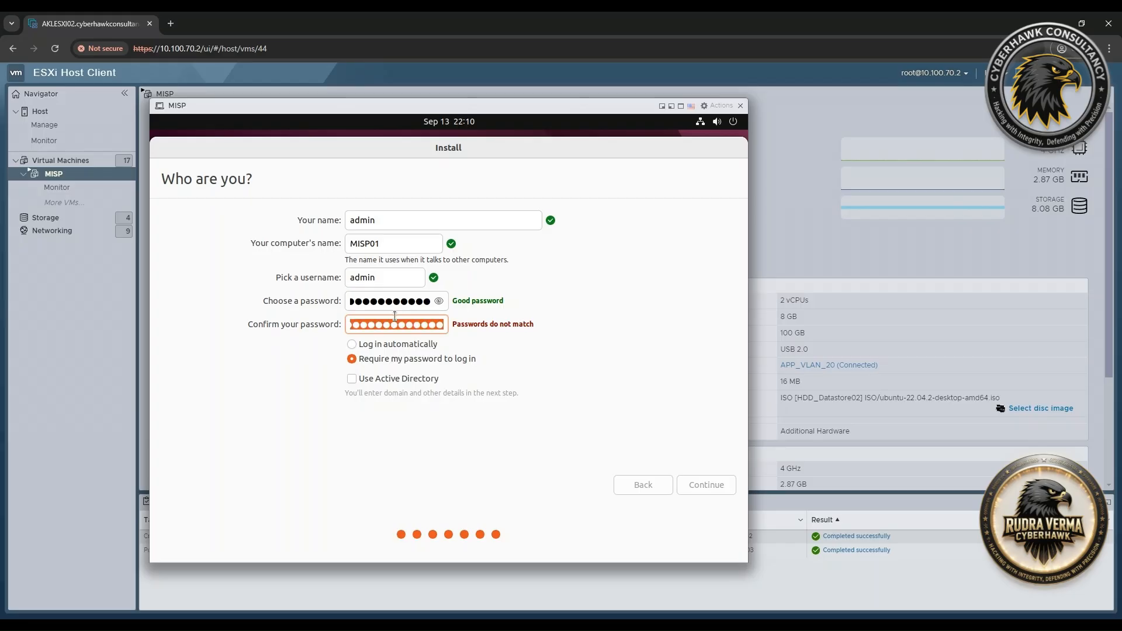
text(************)
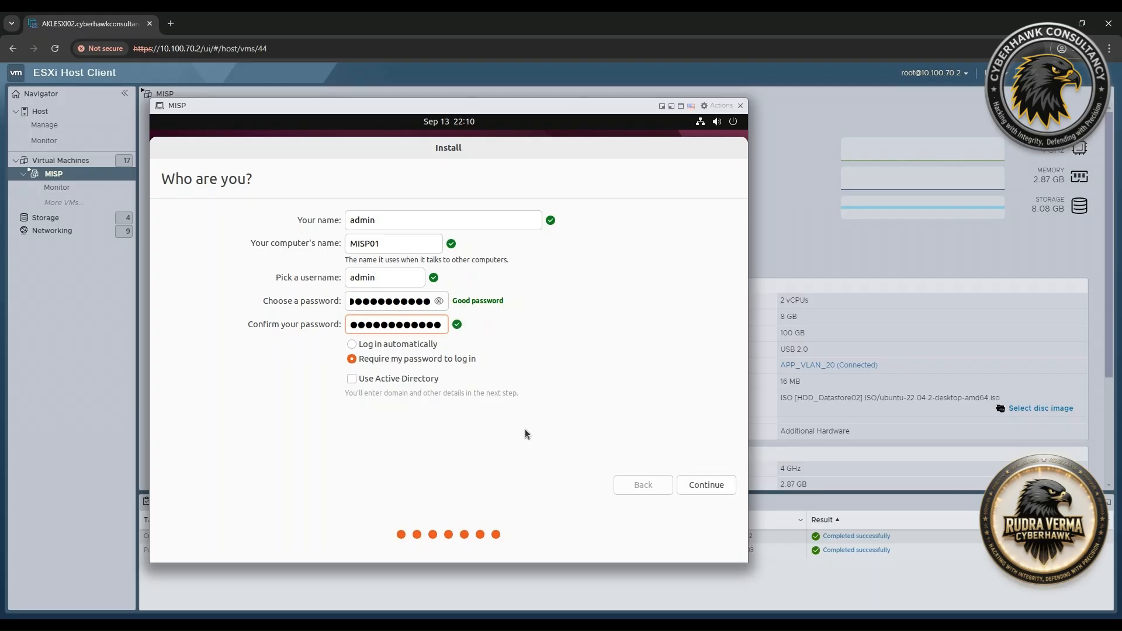
Replace Your name with the user's name, continue, and show the installation log.
double_click(404, 221)
text(rudra)
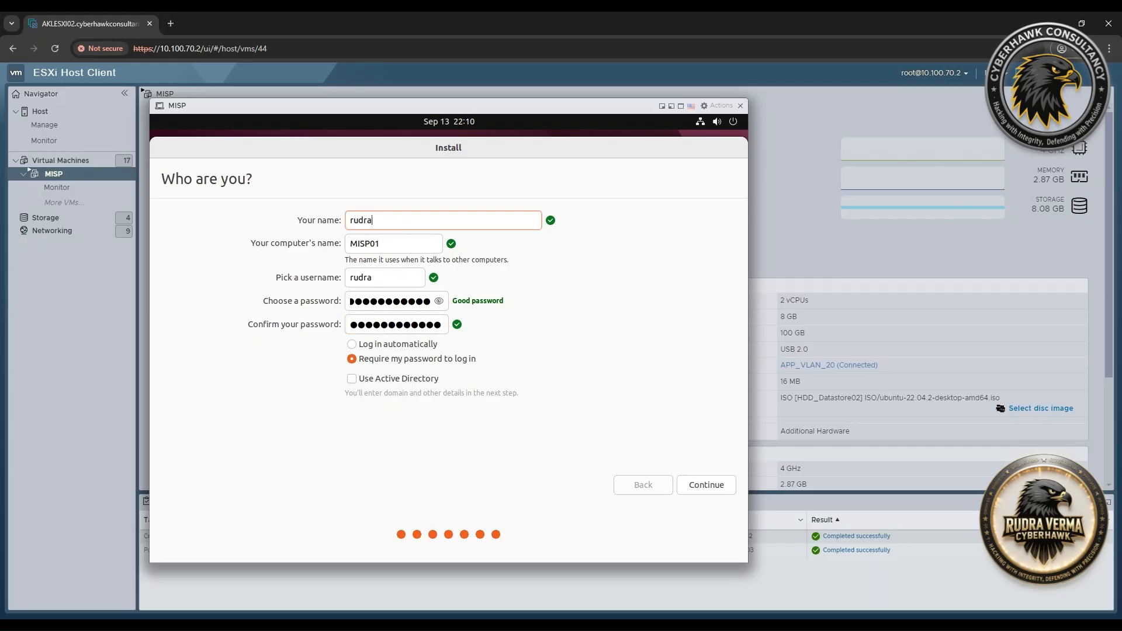
click(695, 484)
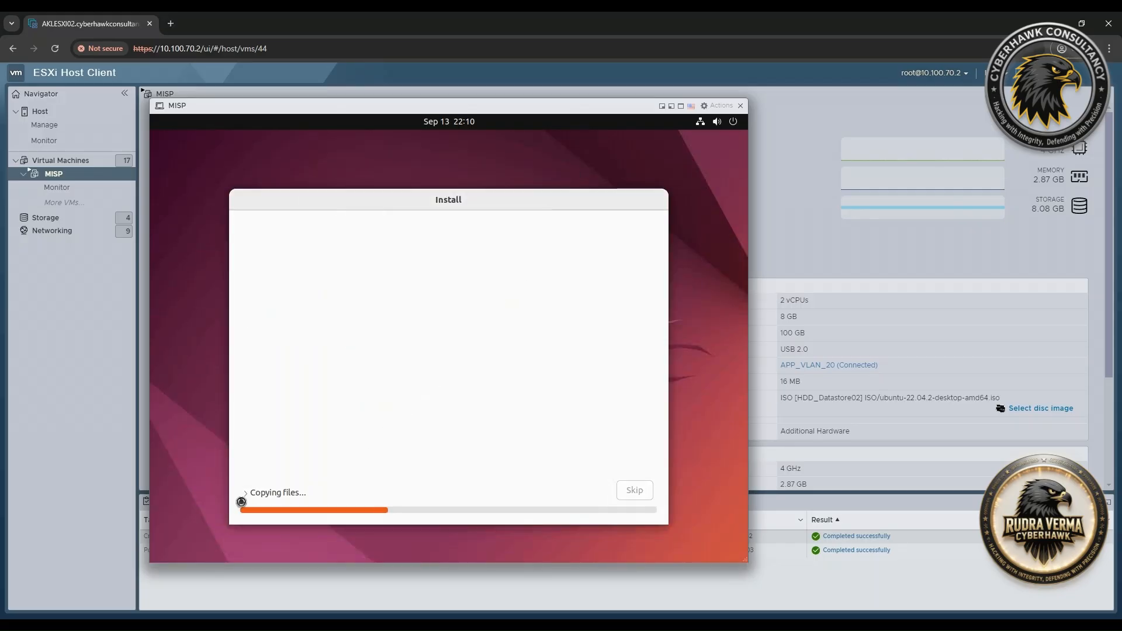
click(244, 492)
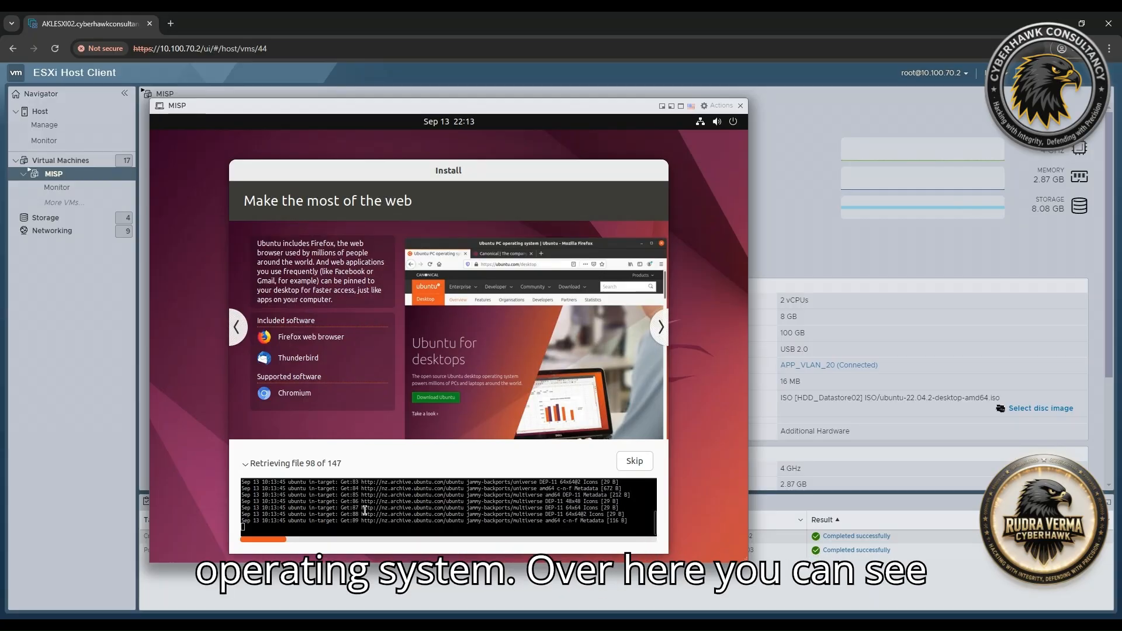
Review the installation log, then skip the remaining package file downloads.
drag(347, 506, 525, 524)
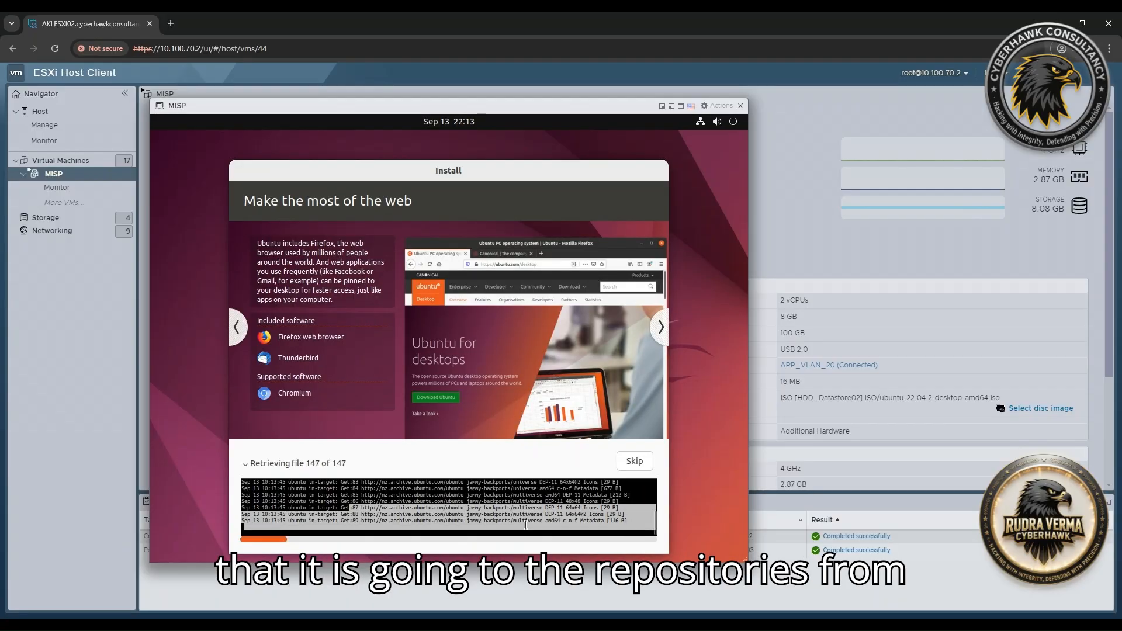
click(448, 520)
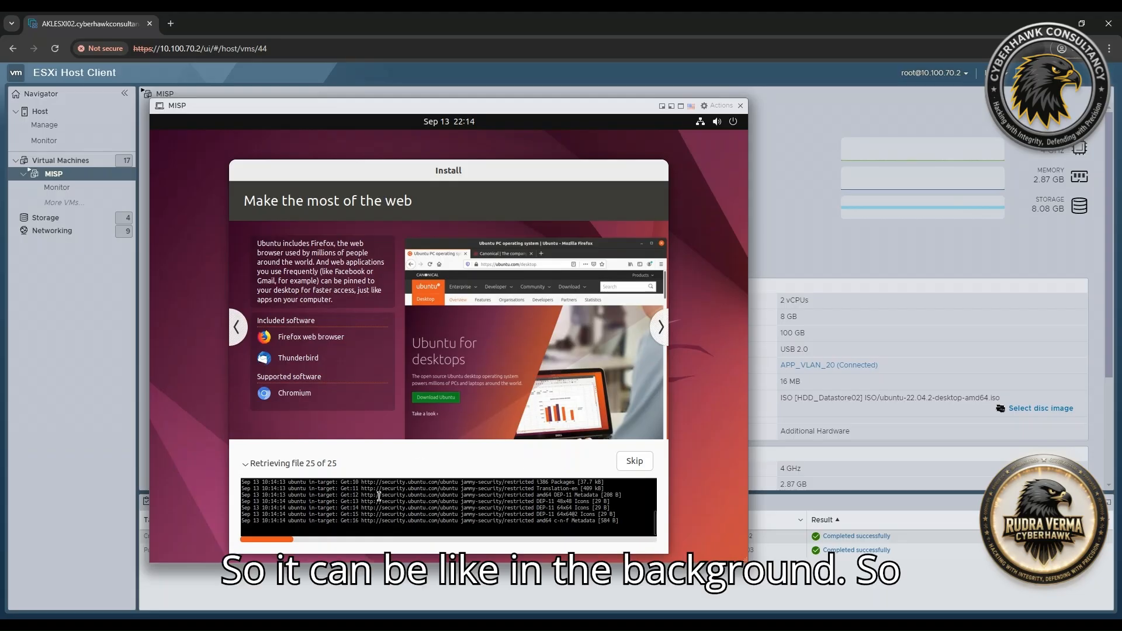
click(642, 458)
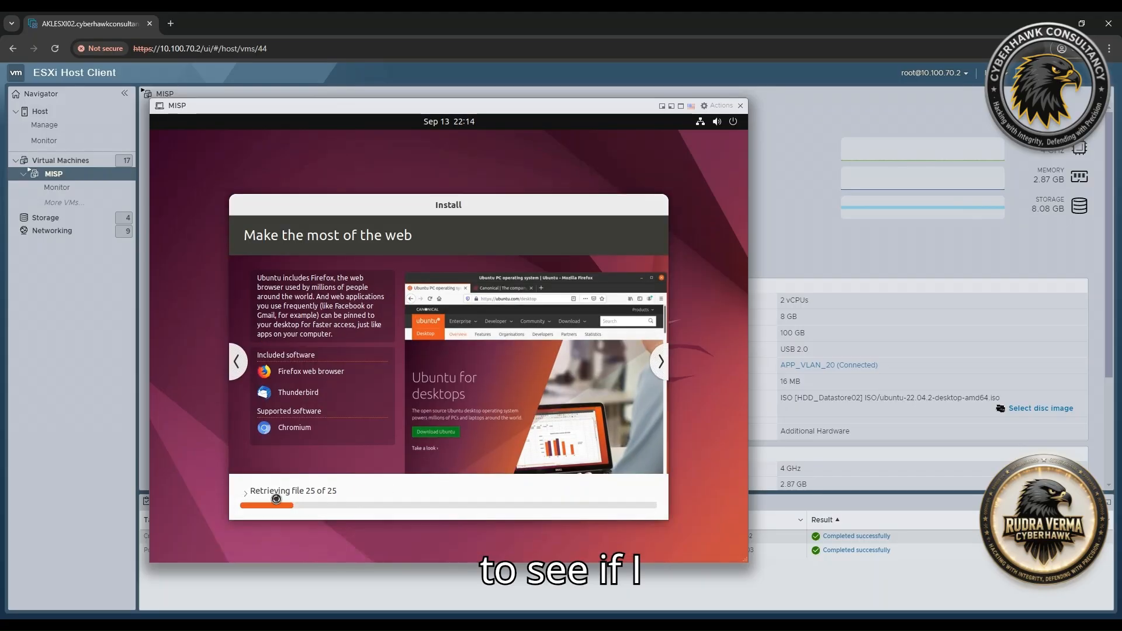
click(244, 494)
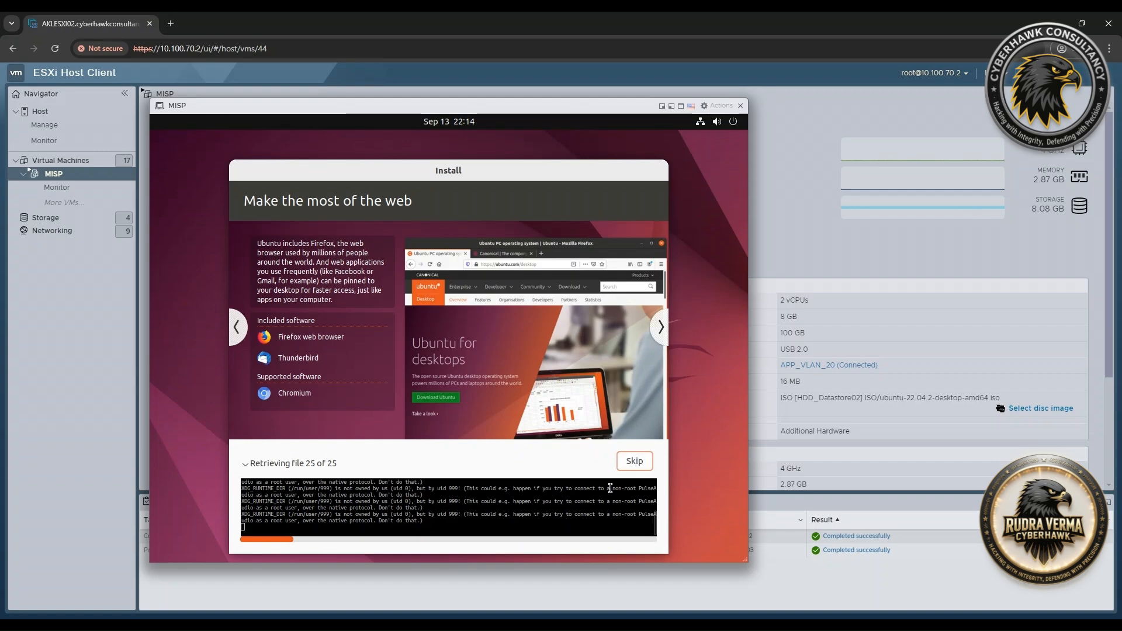
click(640, 460)
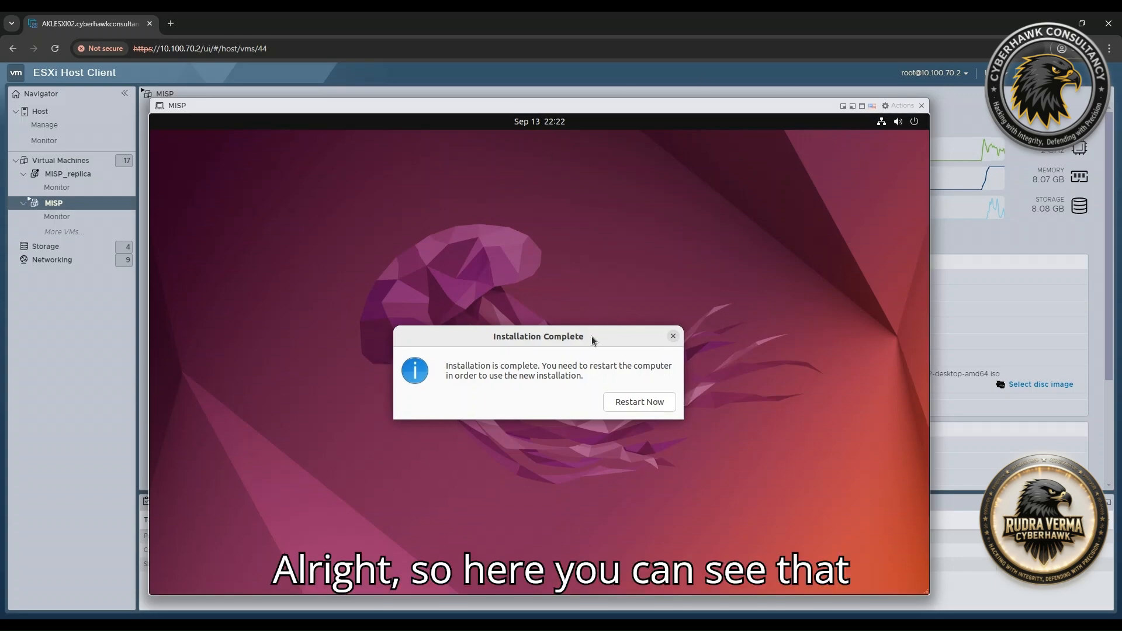
Move the Installation Complete dialog aside and restart the MISP VM into the new Ubuntu installation.
drag(591, 340, 544, 273)
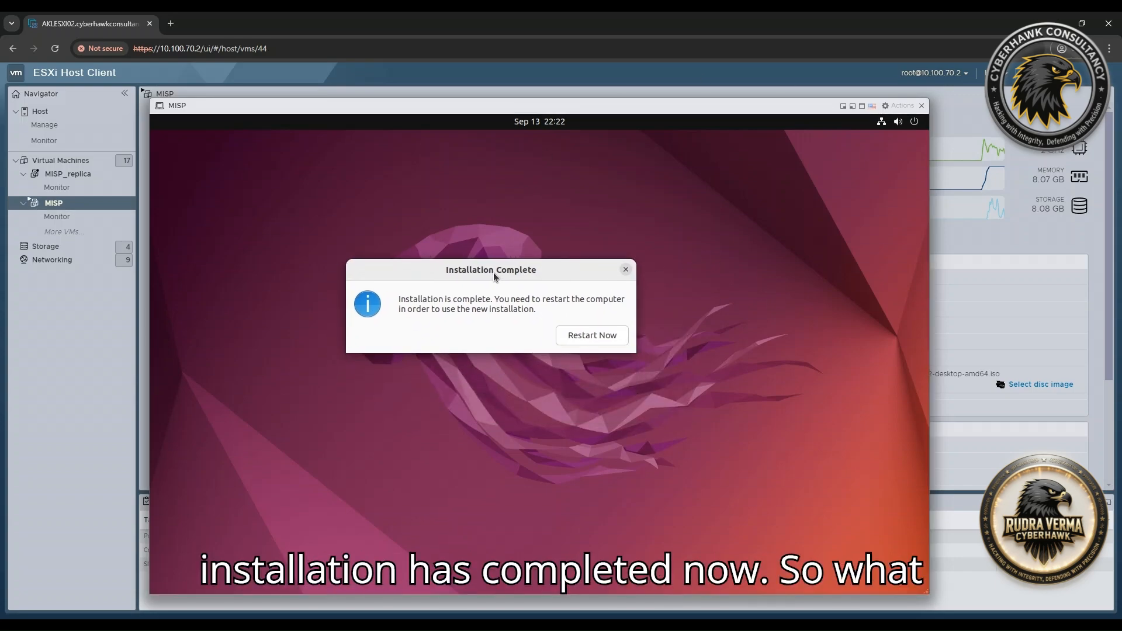
click(590, 336)
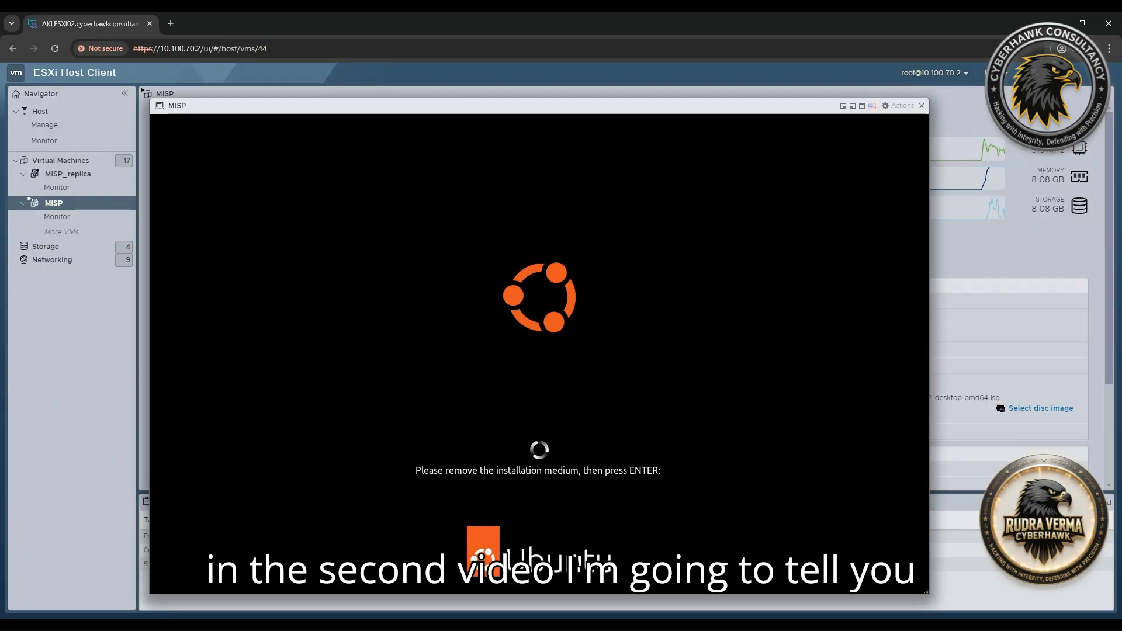
Confirm the installation-medium prompt, then boot the default Ubuntu entry from GRUB.
key(Return)
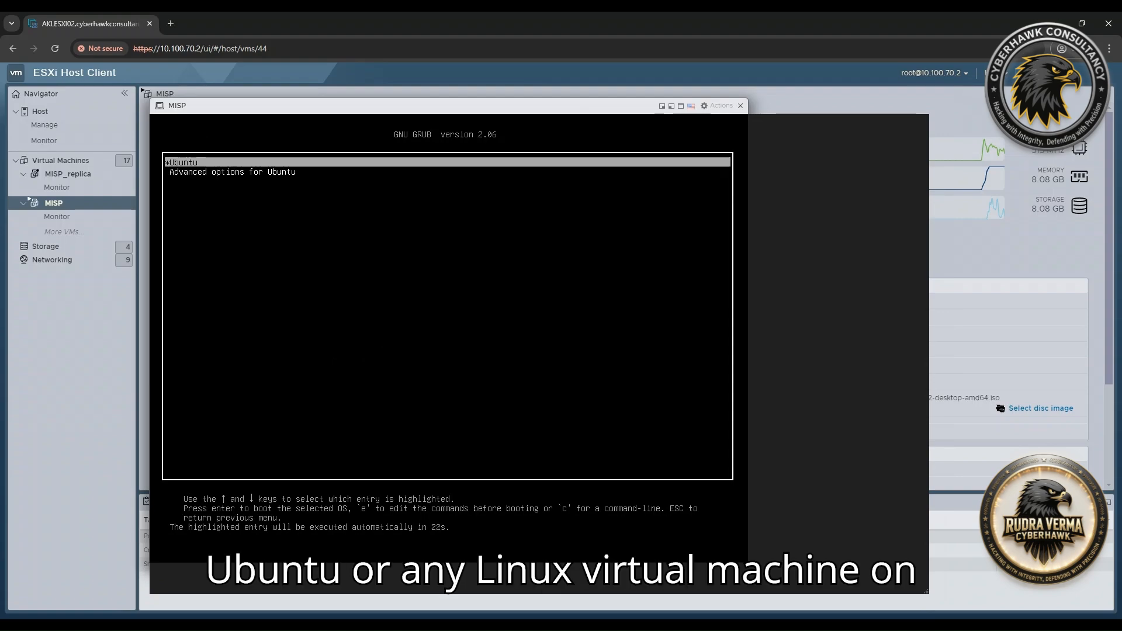
key(Return)
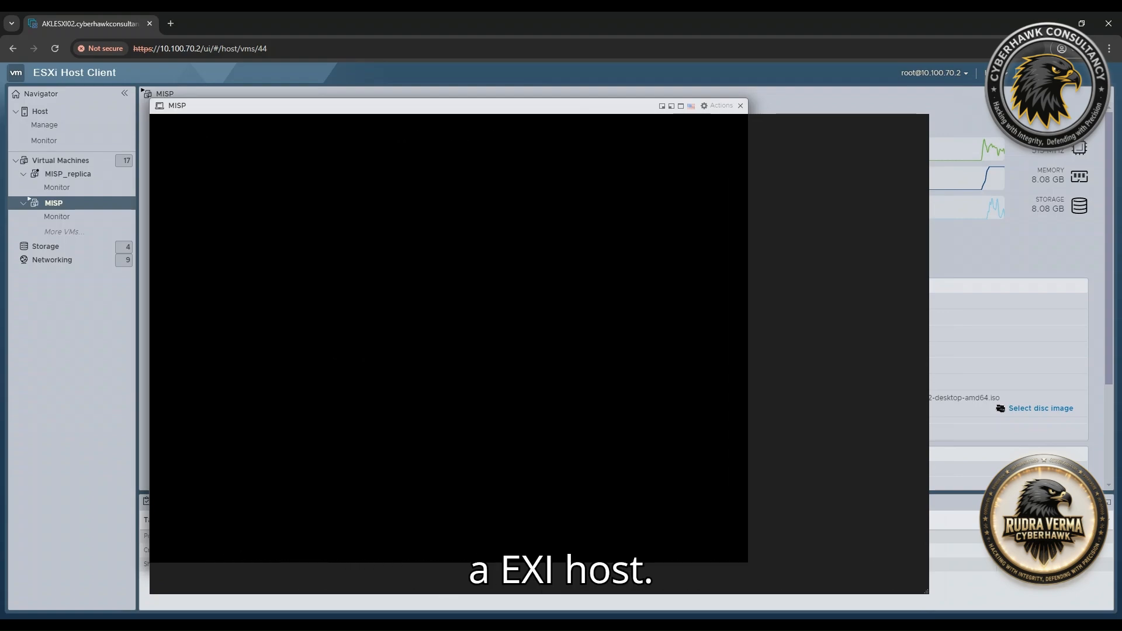